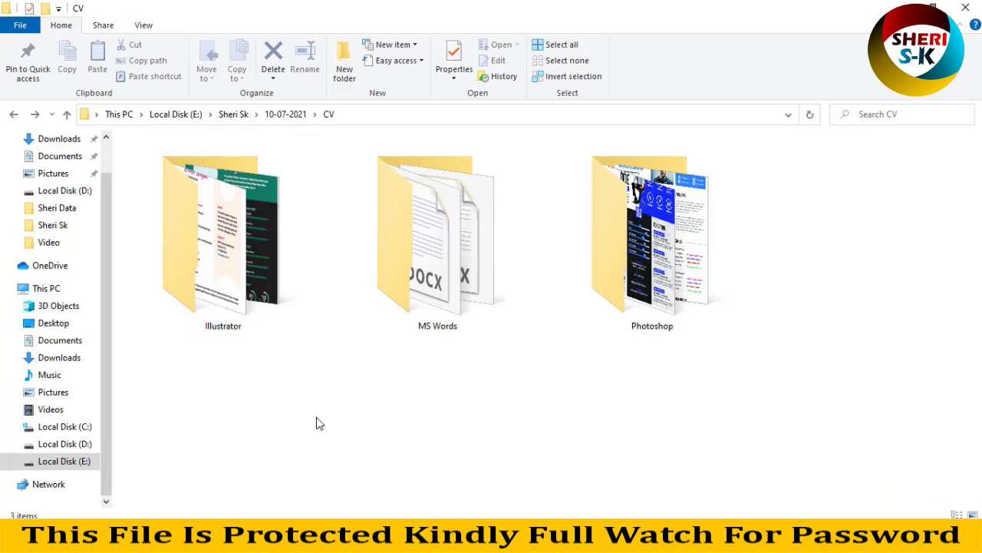
Step: Browse the resume templates in the Illustrator folder and return to the CV folder
click(233, 290)
click(437, 296)
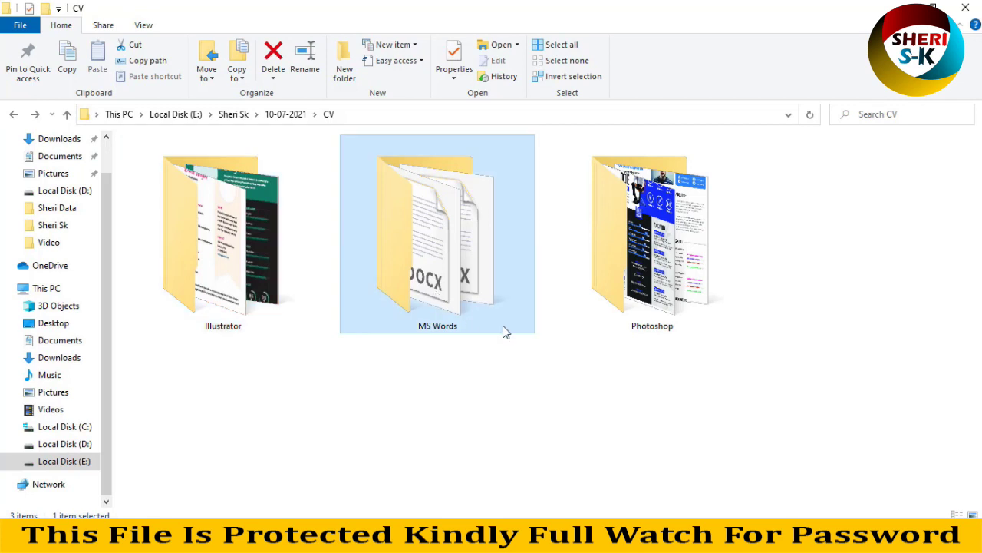
click(633, 265)
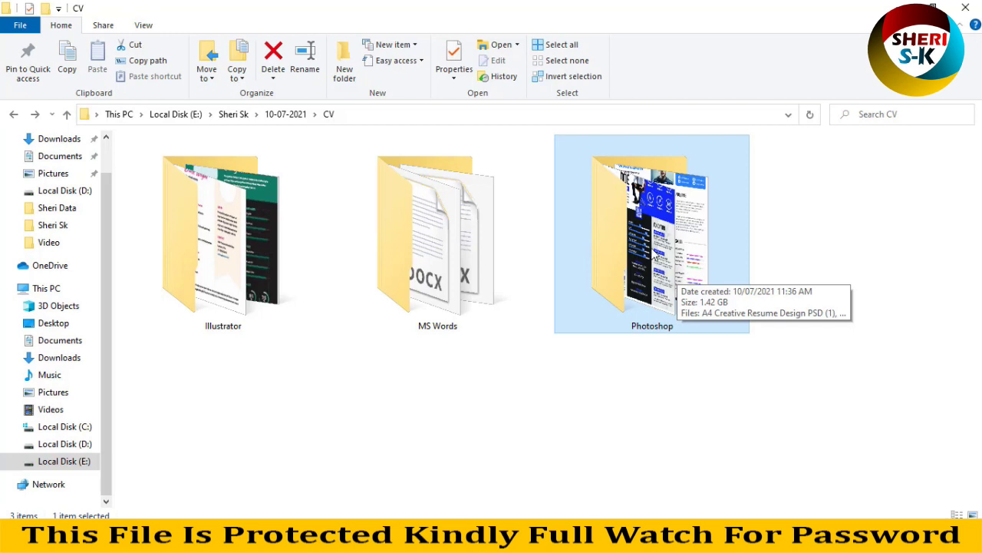
click(269, 252)
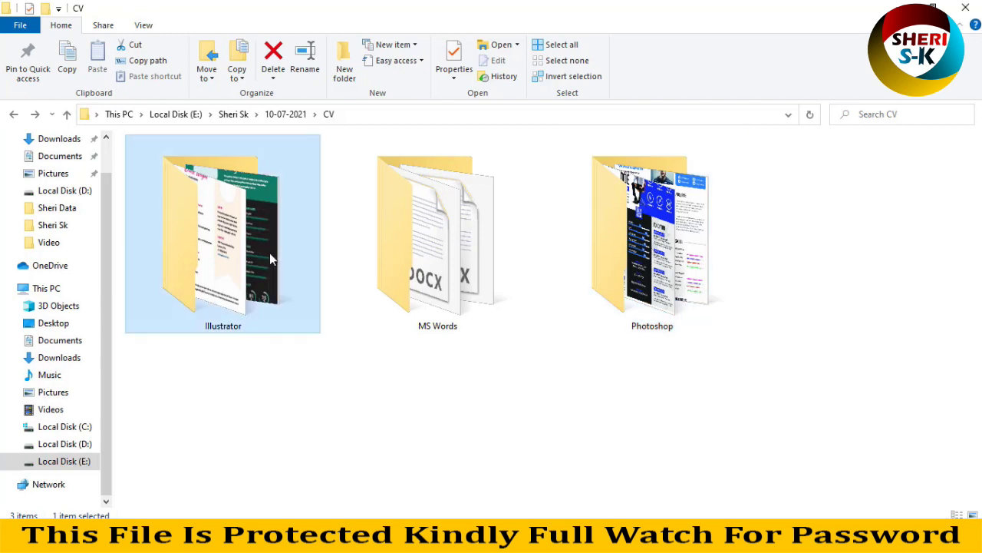
double_click(217, 256)
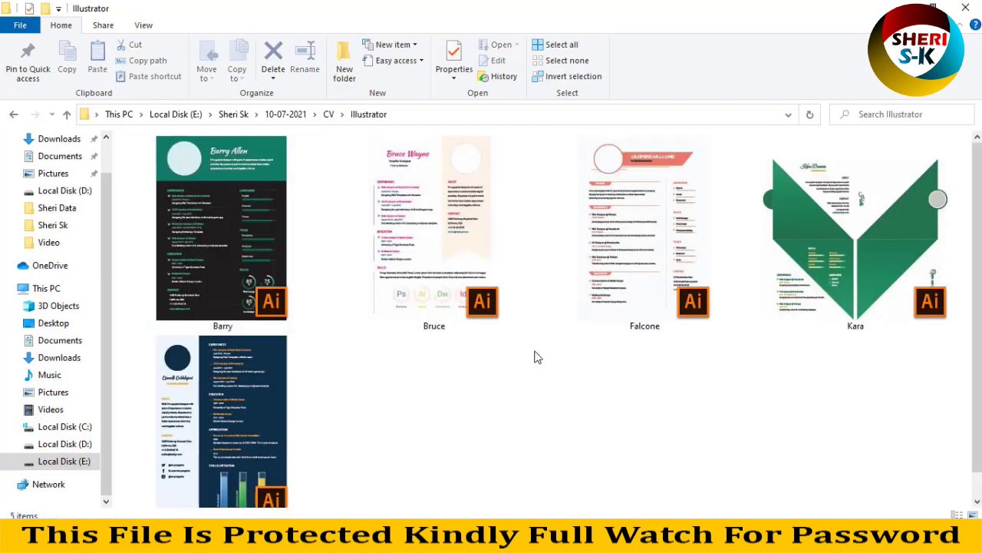
scroll(537, 360, down, 1)
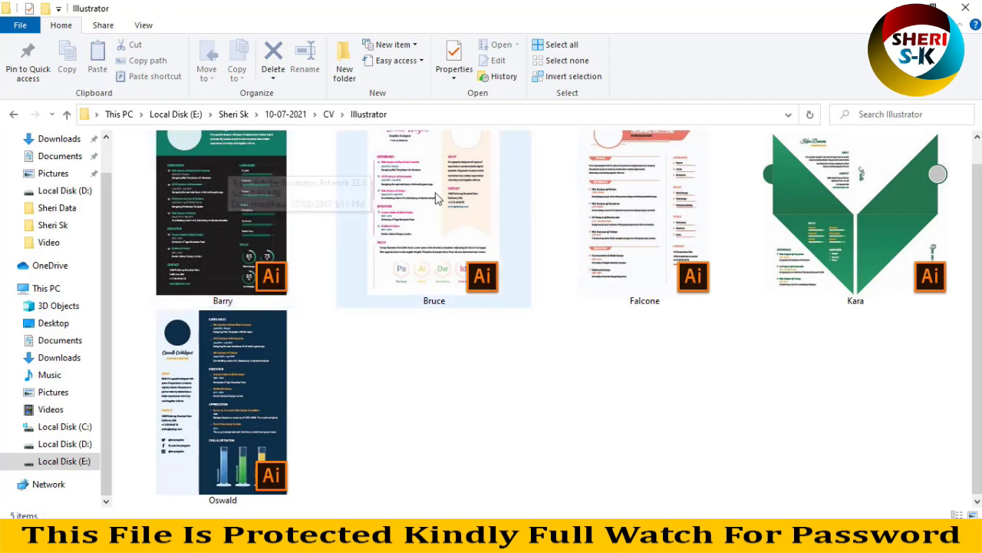
scroll(675, 269, up, 1)
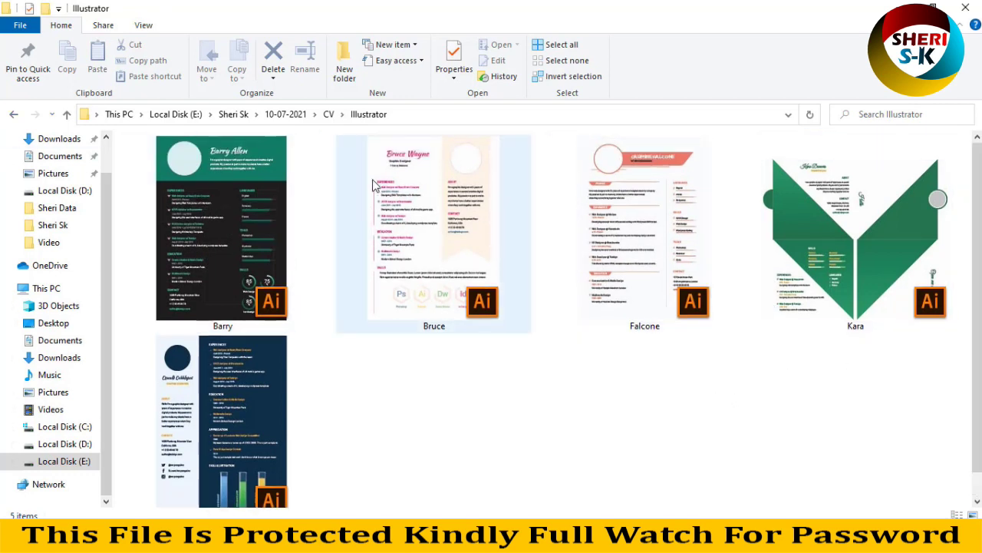
key(alt+Left)
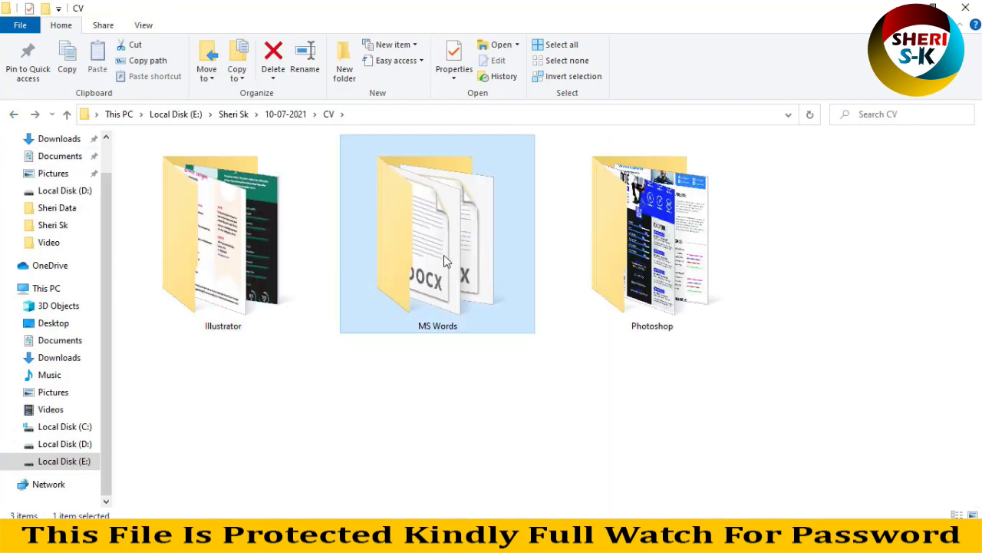
Step: Look over the DOCX resume and cover letter files in the MS Words folder and return to the CV folder
double_click(438, 290)
drag(864, 341, 233, 231)
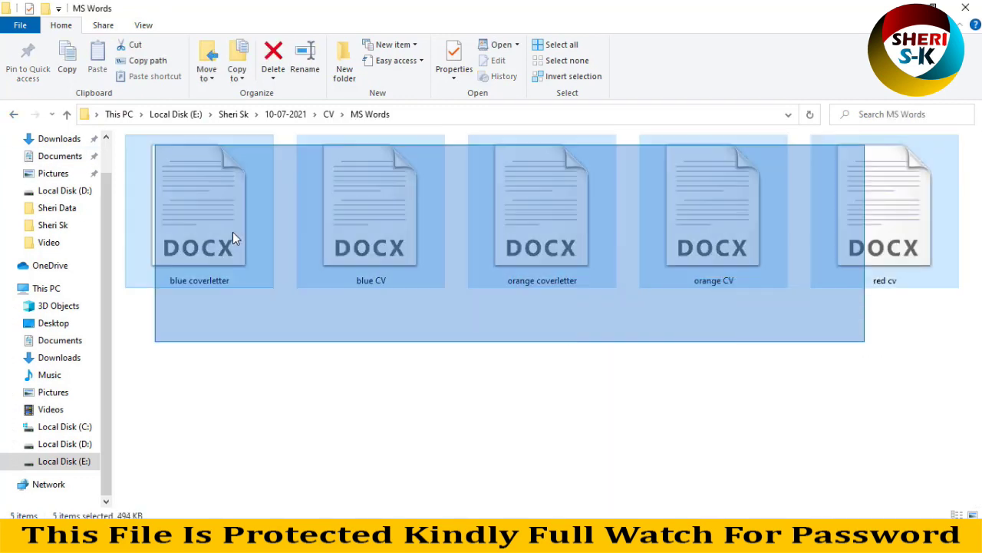
click(419, 324)
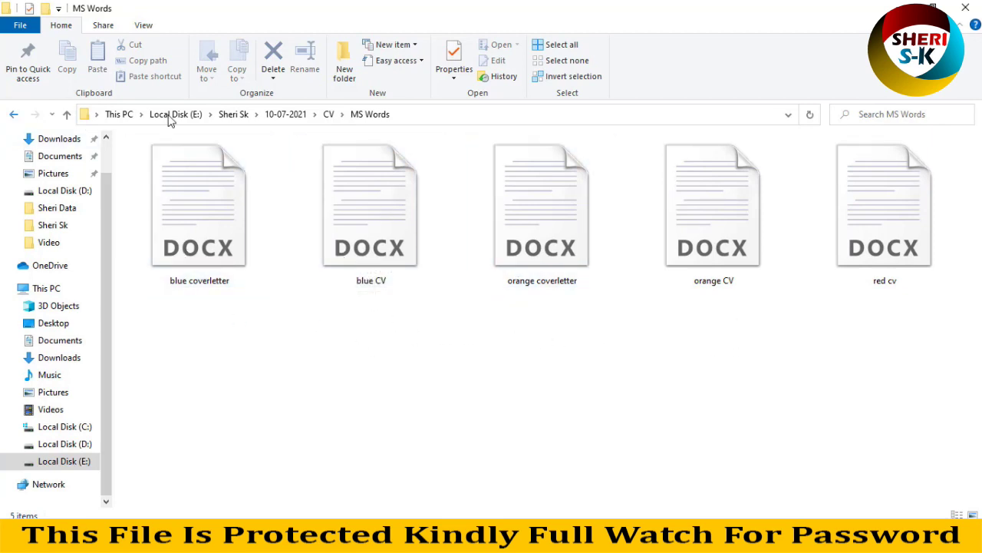
click(13, 114)
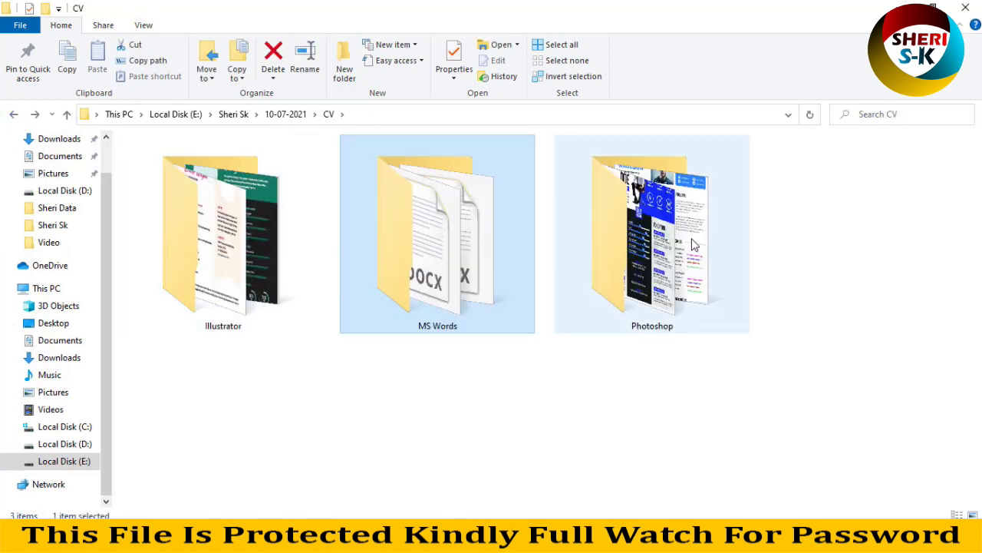
Step: Browse the Photoshop folder and open A4 Creative Resume Design PSD (20) in Photoshop
double_click(692, 242)
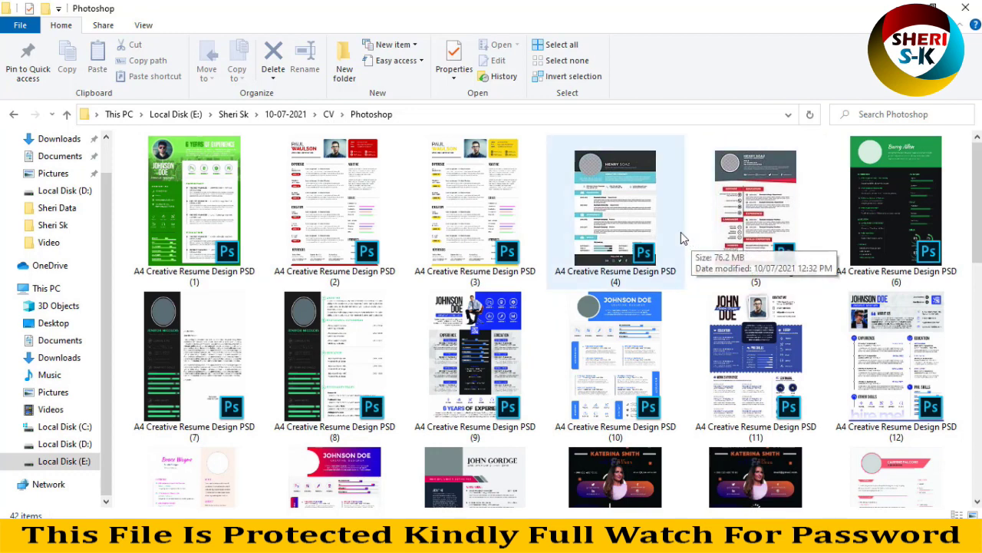
scroll(979, 228, down, 5)
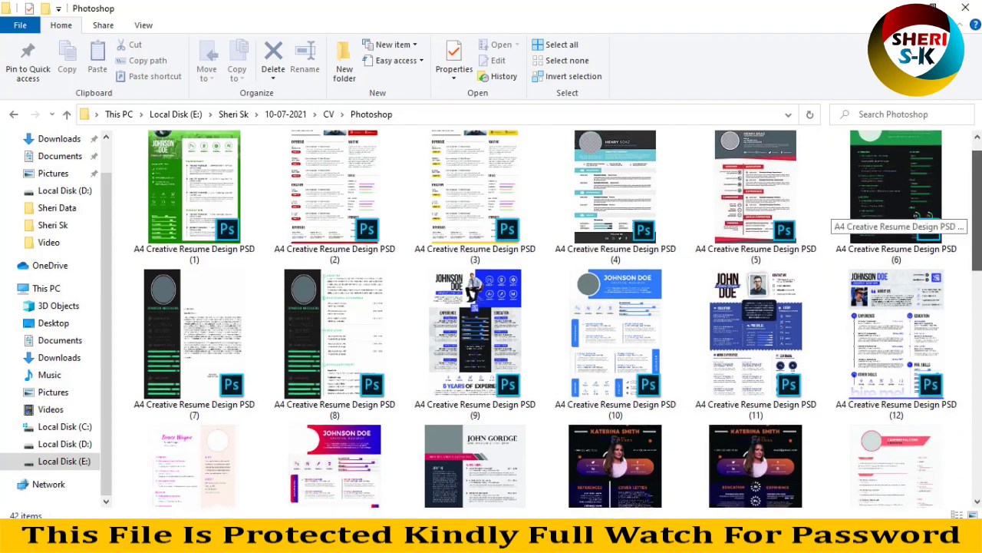
scroll(978, 230, down, 4)
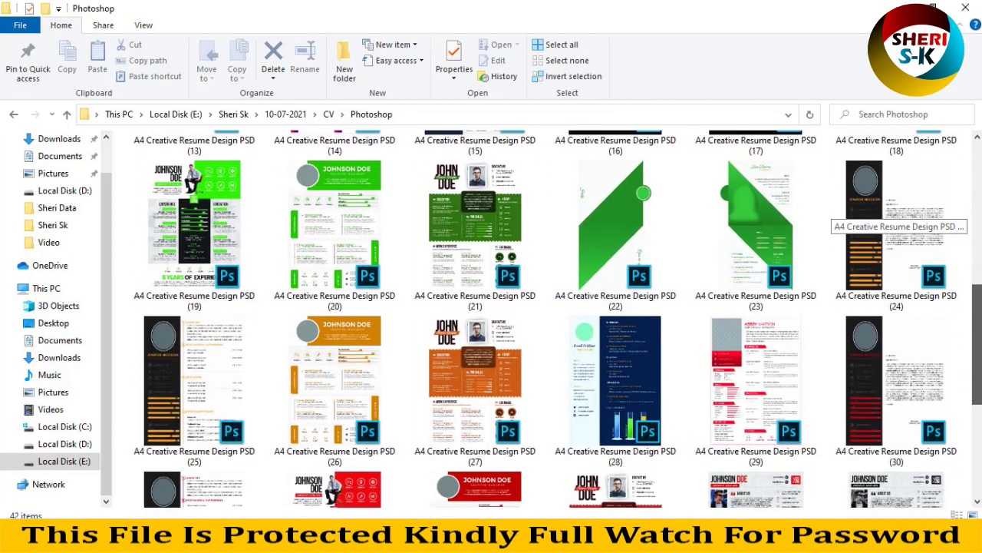
click(349, 269)
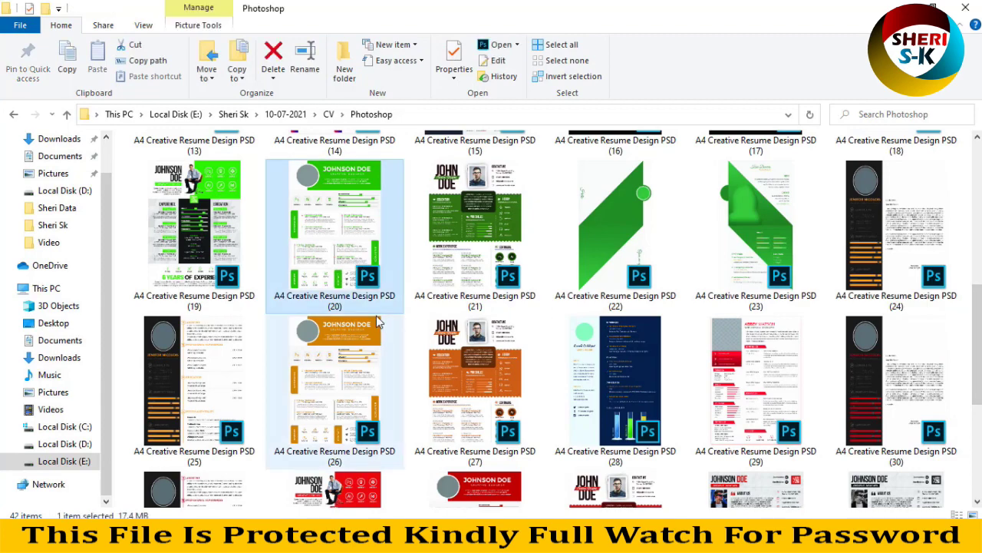
drag(333, 187, 370, 111)
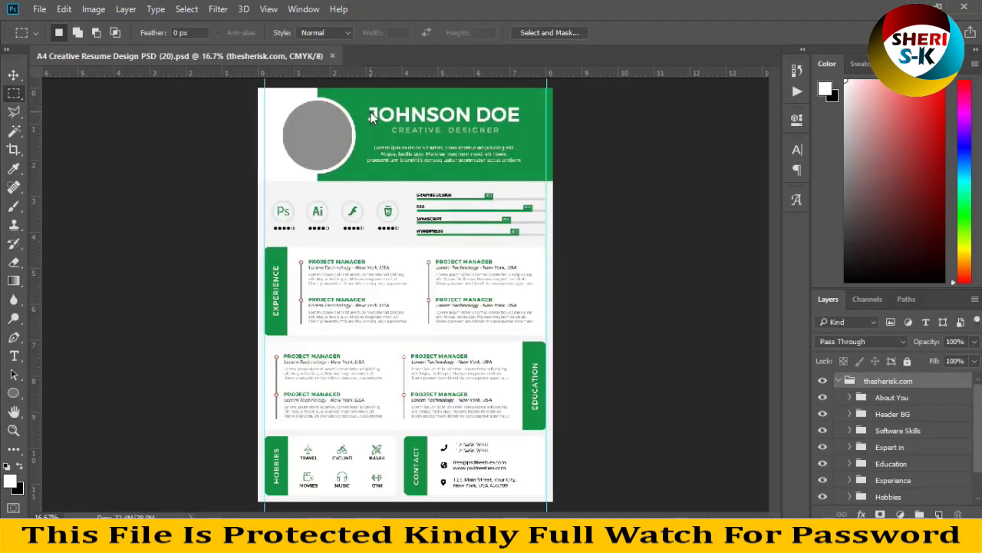
Step: Activate the Move tool and check the Experience, Education, Hobbies and Contact label backgrounds by selecting each shape in turn
click(13, 74)
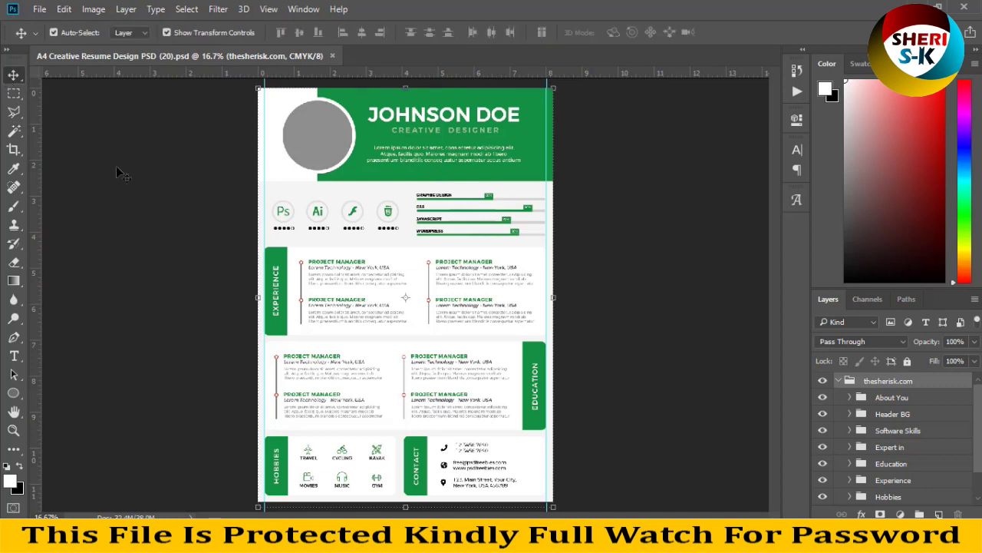
click(283, 260)
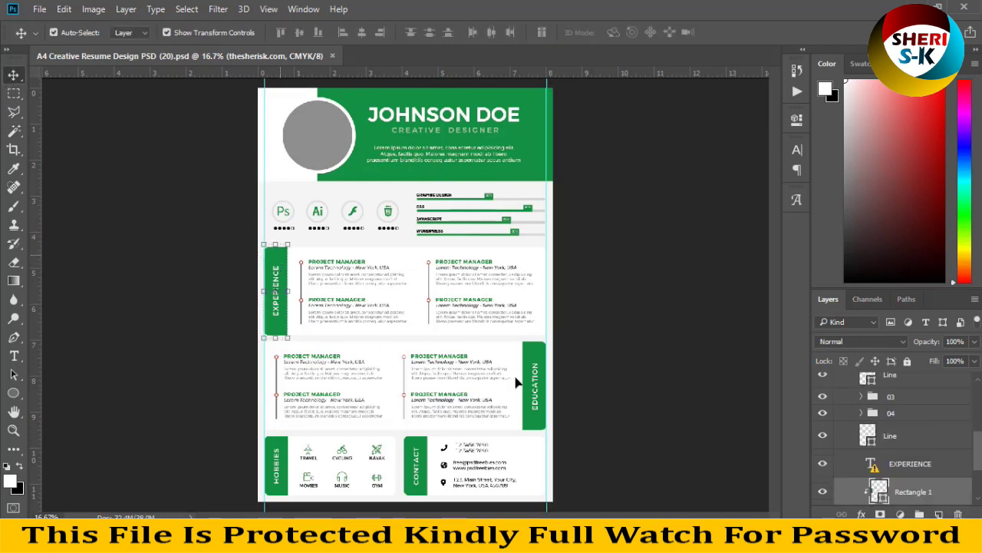
click(532, 351)
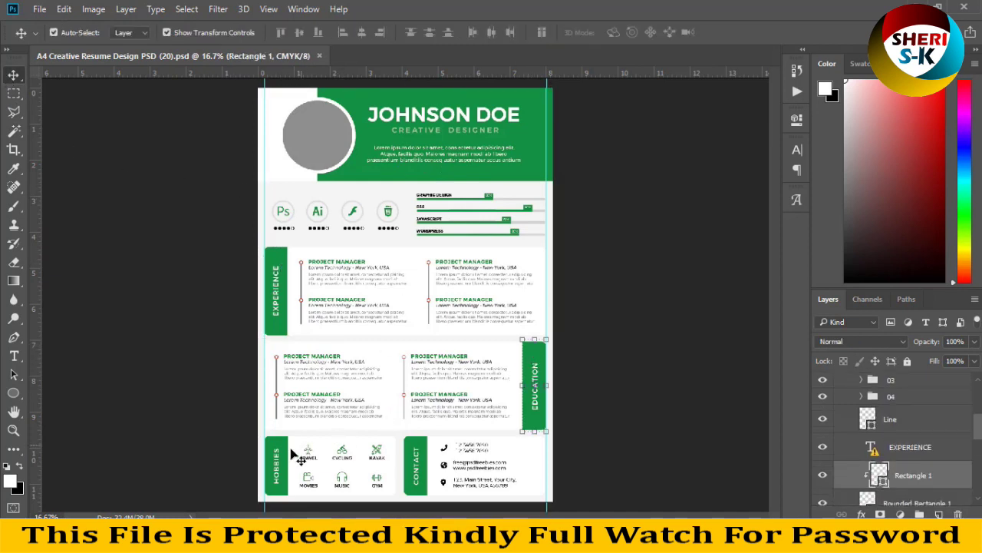
click(282, 448)
click(415, 453)
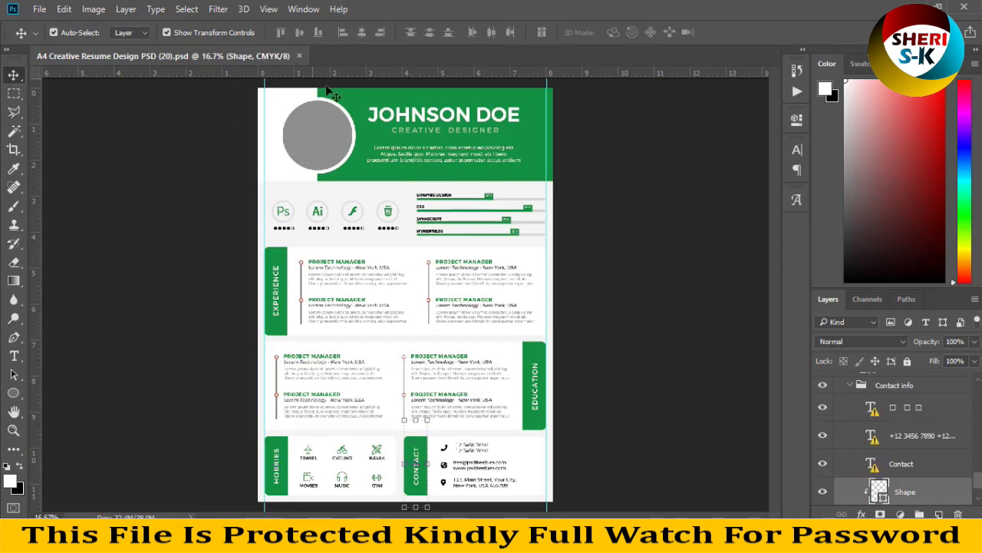
Step: Recolor the header background rectangle behind the name to dark red, hex 921333
click(351, 94)
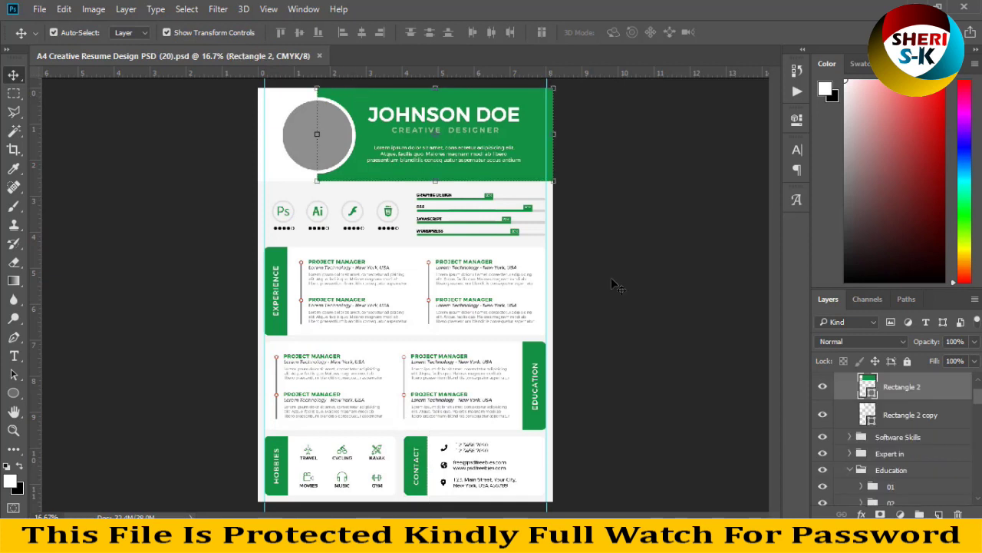
double_click(871, 395)
drag(772, 292, 771, 223)
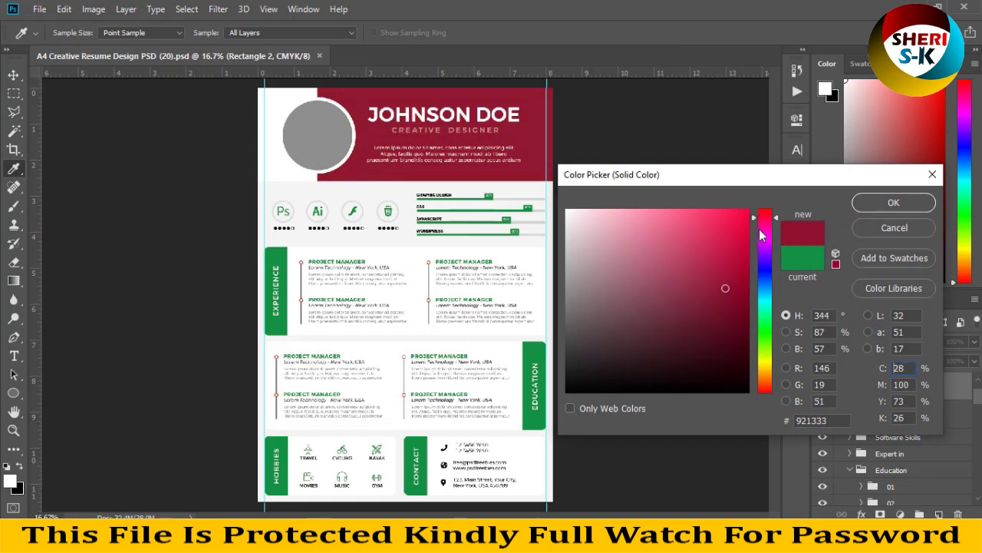
click(888, 209)
Step: Recolor the Experience label background with the dark red sampled from the header
click(285, 265)
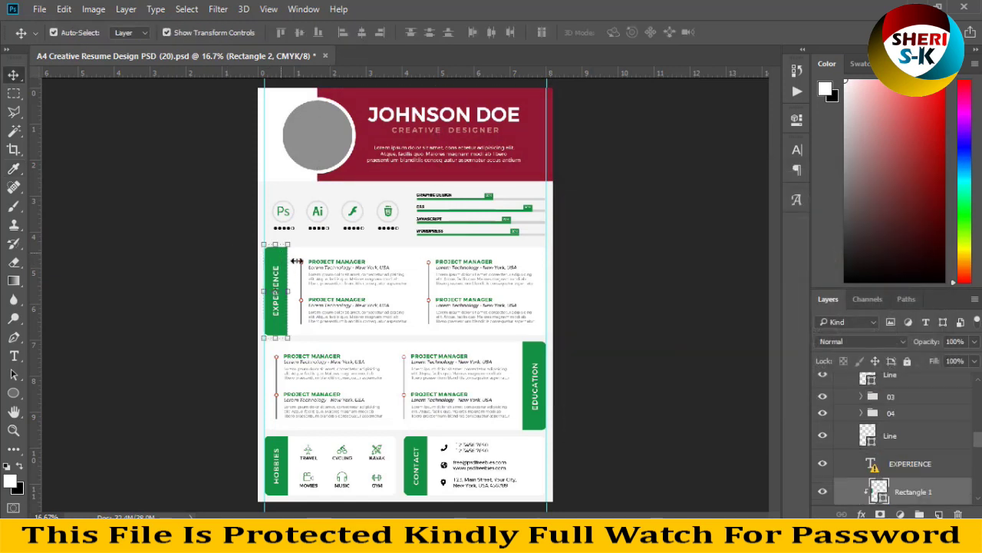
double_click(883, 500)
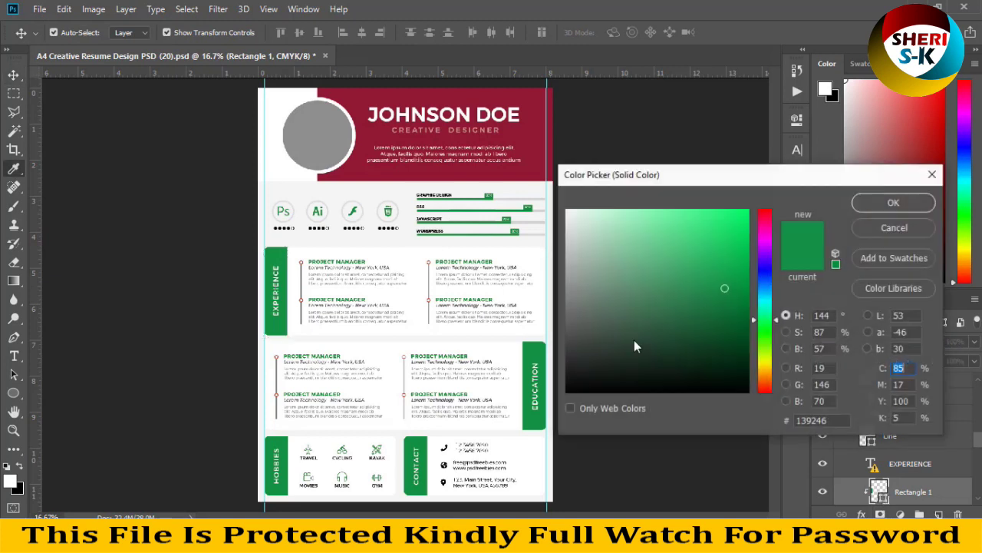
click(538, 123)
click(892, 203)
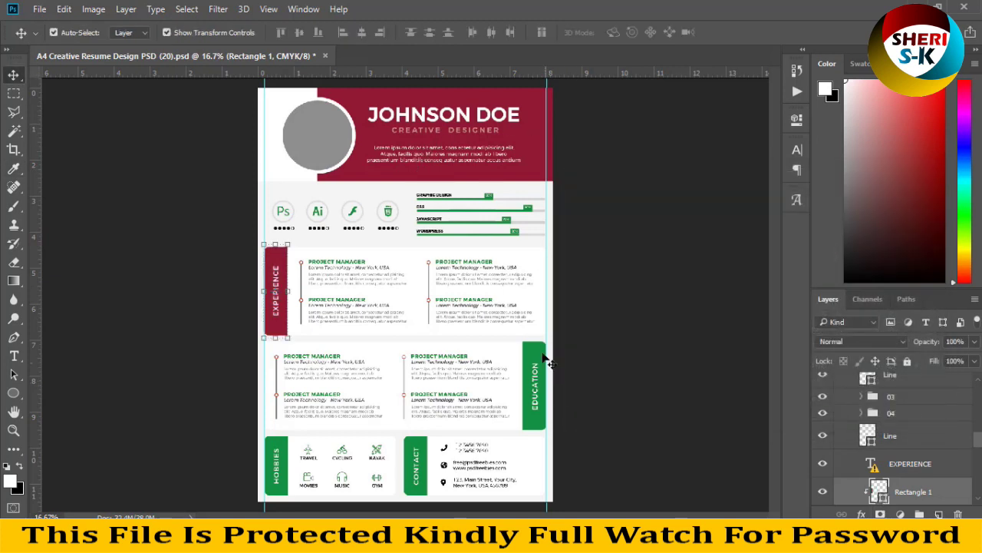
Step: Recolor the Education label background to dark red 921935 by sampling the header
click(535, 384)
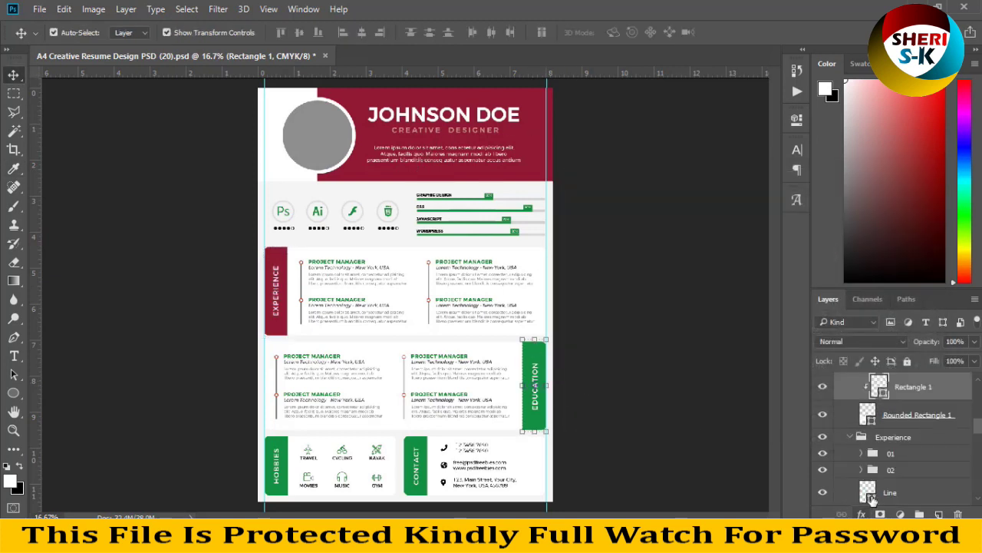
double_click(879, 387)
click(537, 127)
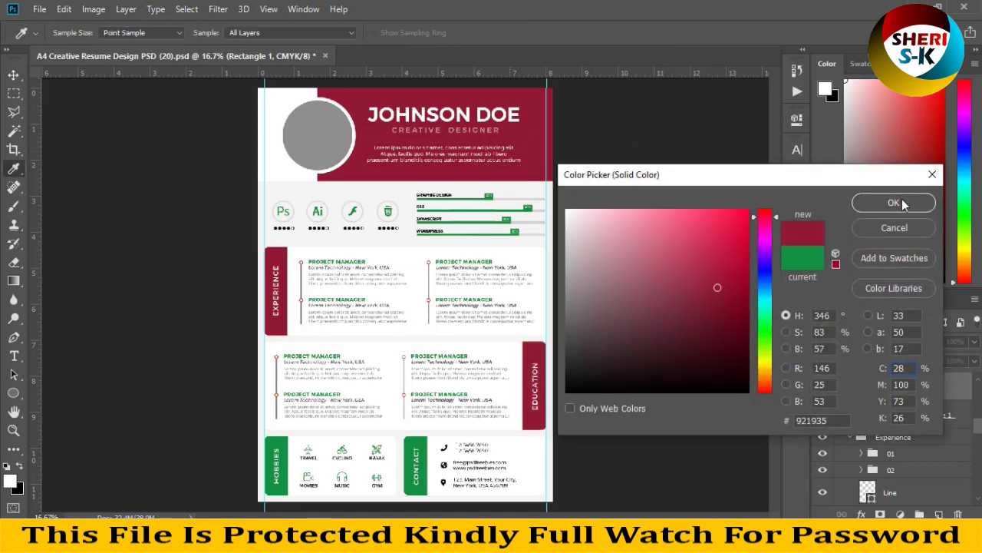
click(913, 202)
Step: Recolor the Hobbies label background to dark red 921935, sampled from the Education label
click(289, 453)
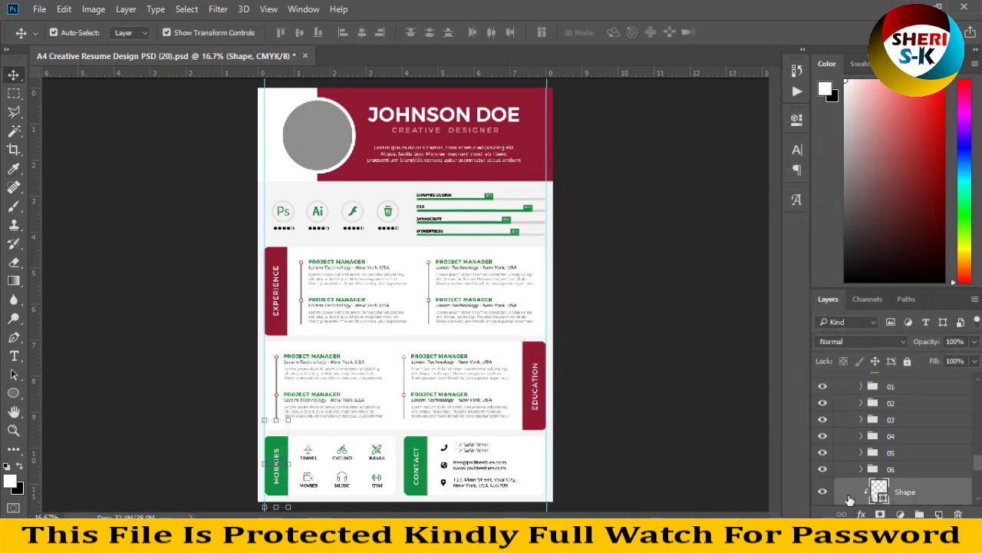
double_click(880, 491)
click(535, 388)
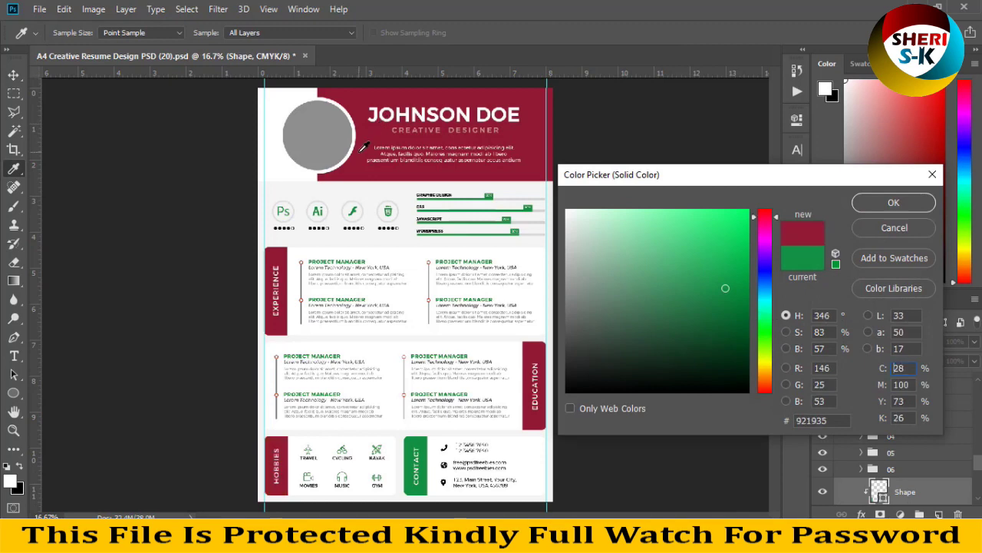
key(Return)
Step: Recolor the Contact label background with the dark red sampled from the header
click(417, 449)
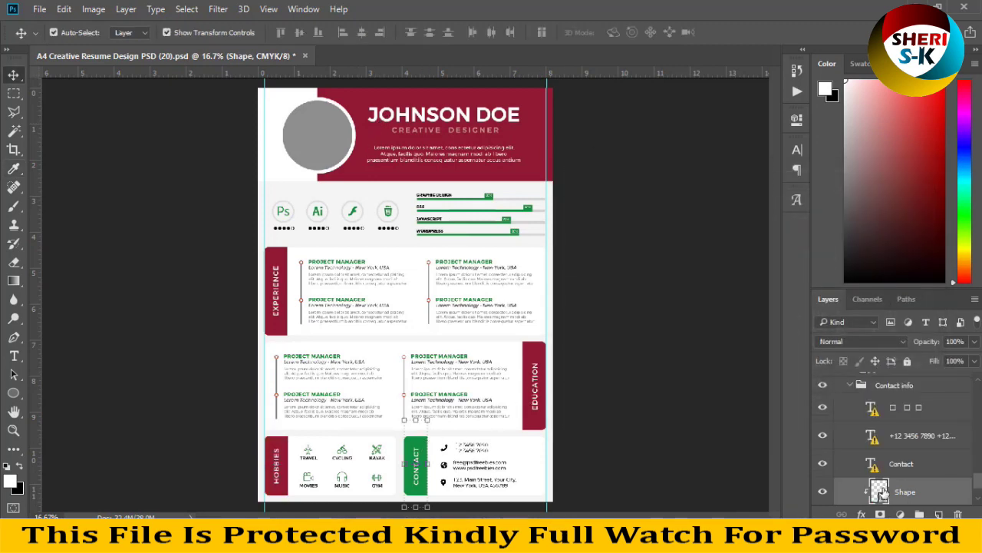
double_click(880, 491)
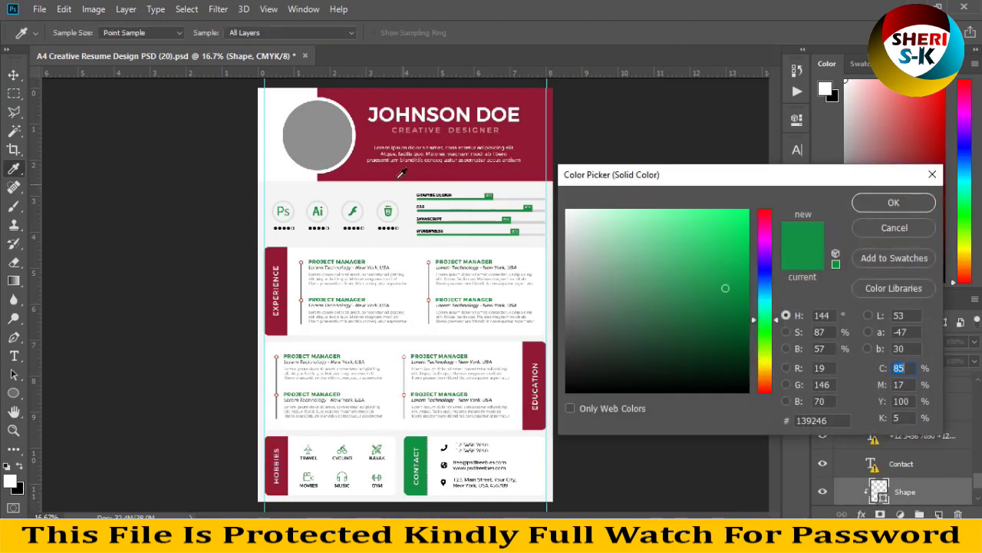
click(402, 169)
click(899, 205)
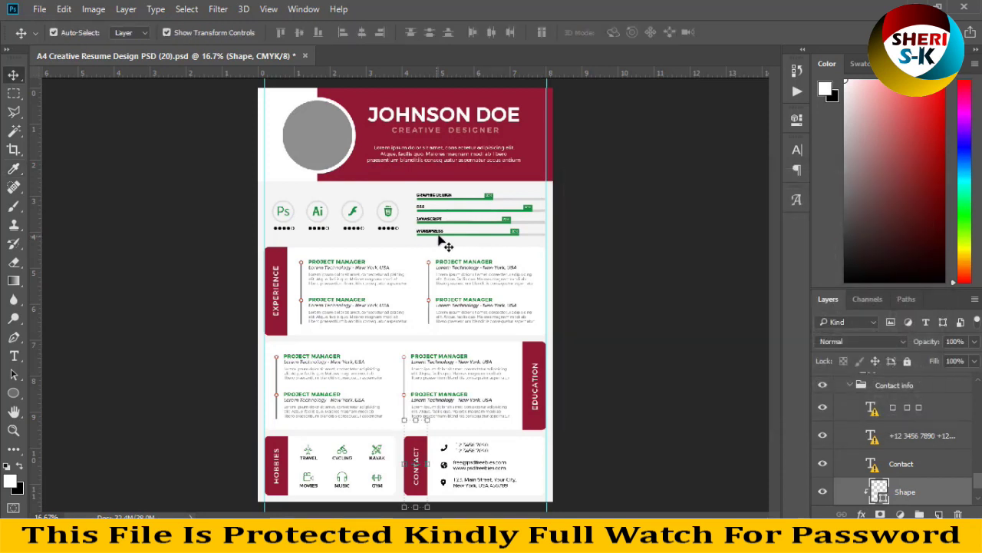
Step: Lengthen the green WORDPRESS skill bar to about 115% of its width, keeping its start point and height
click(452, 226)
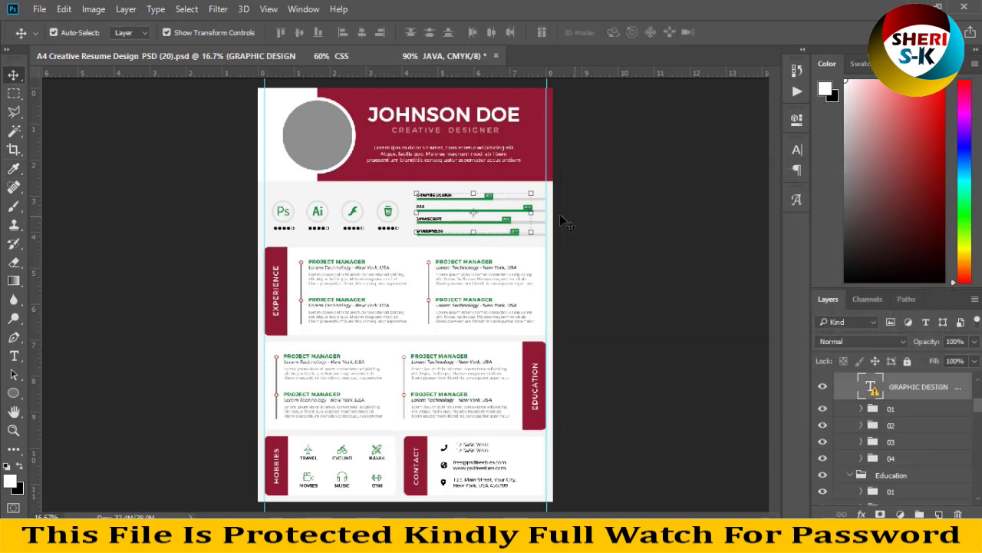
key(ctrl+plus)
key(ctrl+plus)
key(ctrl+plus)
drag(468, 195, 319, 349)
click(694, 205)
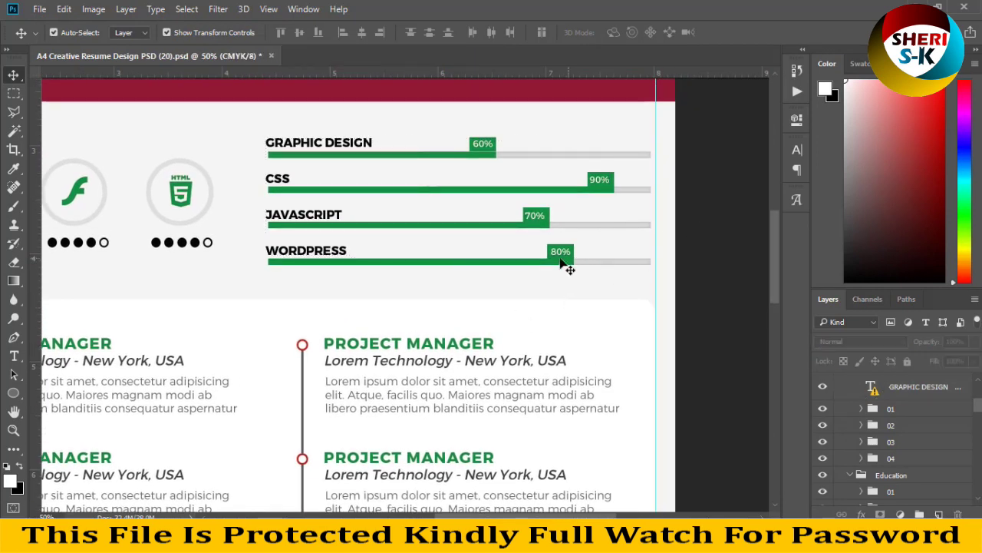
click(565, 264)
drag(574, 263, 620, 263)
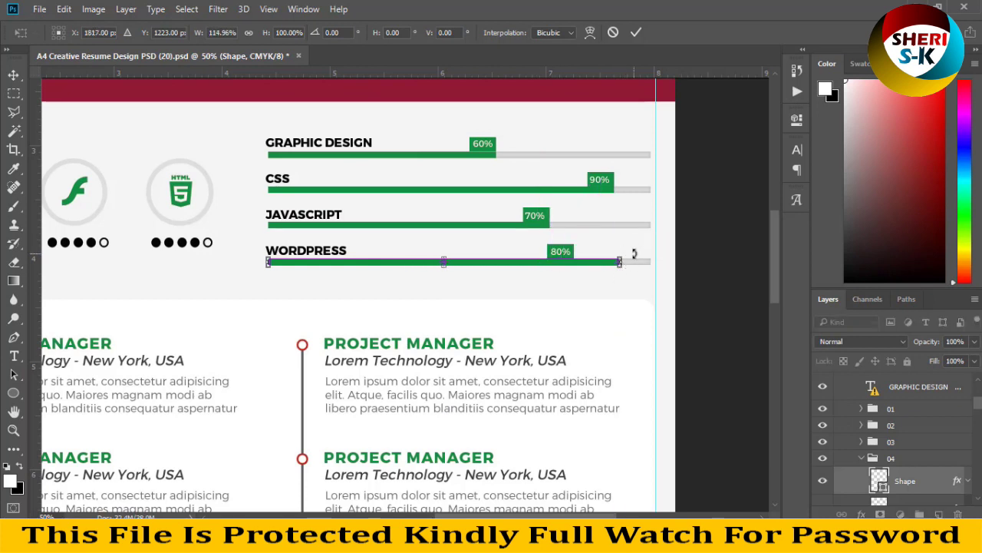
key(Return)
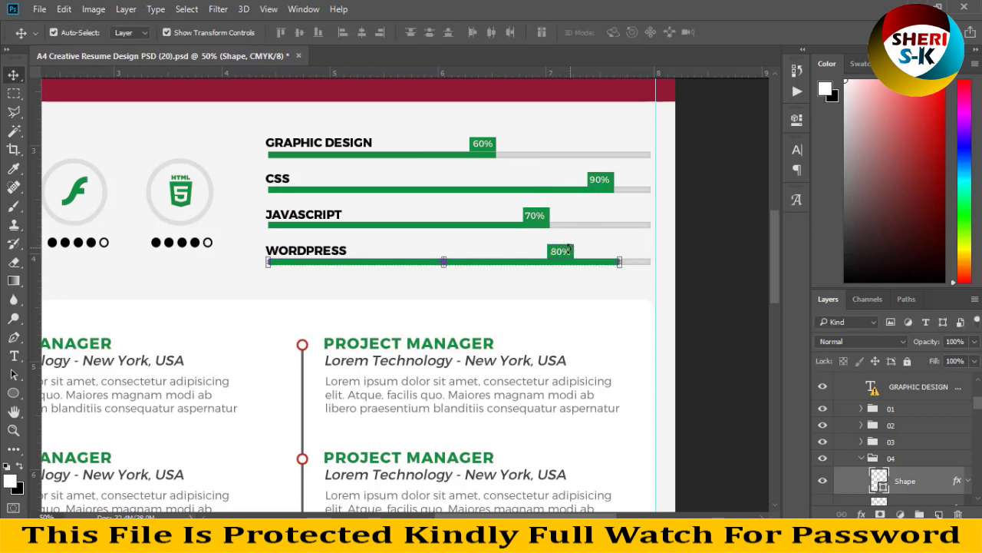
Step: Try to select the green background of the WORDPRESS 80% label directly on the page
key(ctrl+t)
key(Return)
click(565, 259)
click(573, 251)
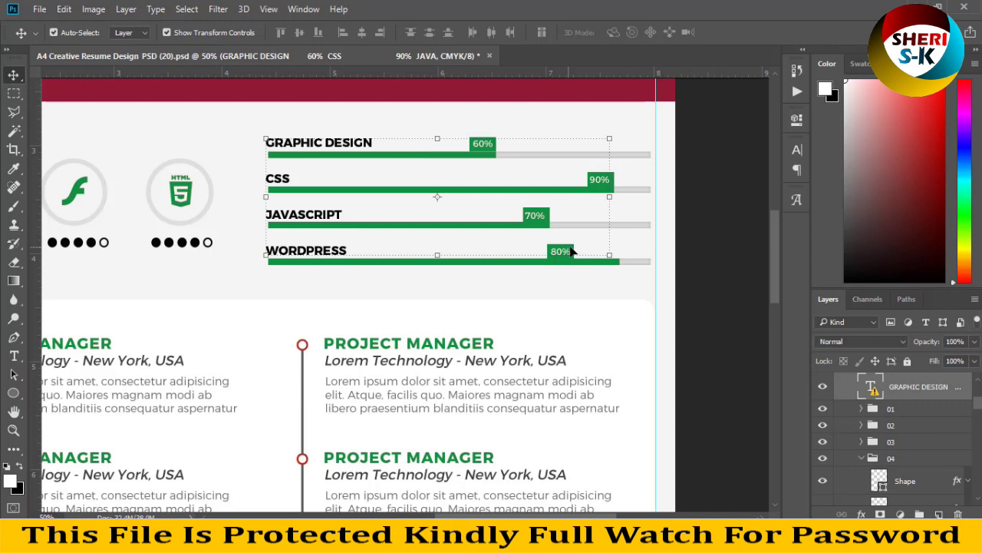
scroll(565, 256, up, 2)
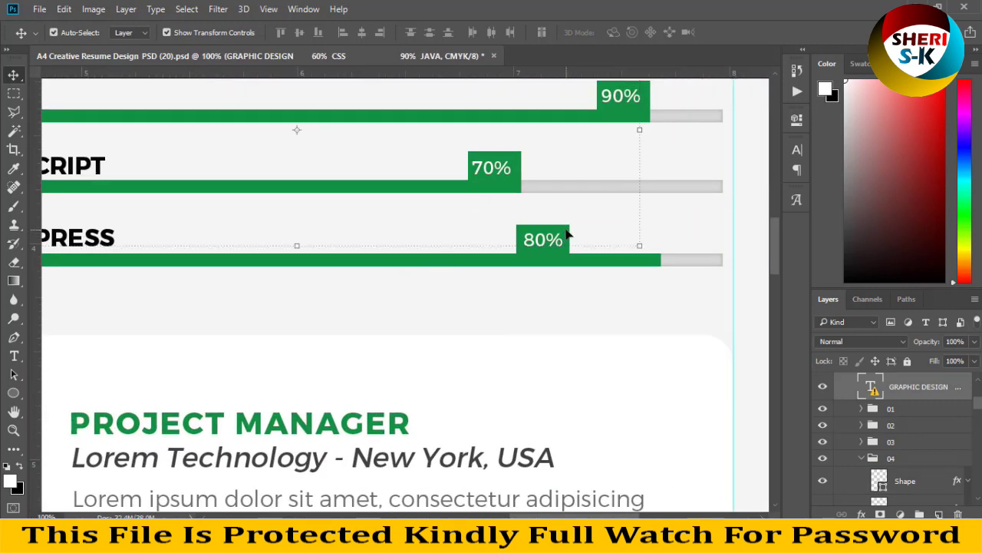
click(566, 274)
click(565, 240)
Step: Toggle the visibility of the shapes in group 04 to identify the one behind the 80% label
click(915, 414)
scroll(875, 445, down, 1)
click(821, 447)
click(821, 447)
click(823, 476)
click(823, 476)
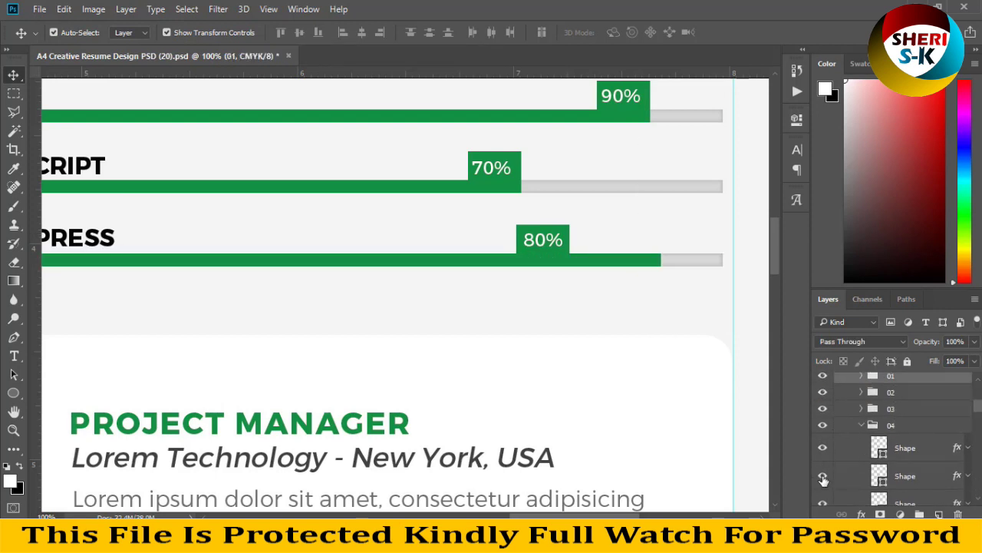
scroll(839, 454, down, 1)
click(823, 471)
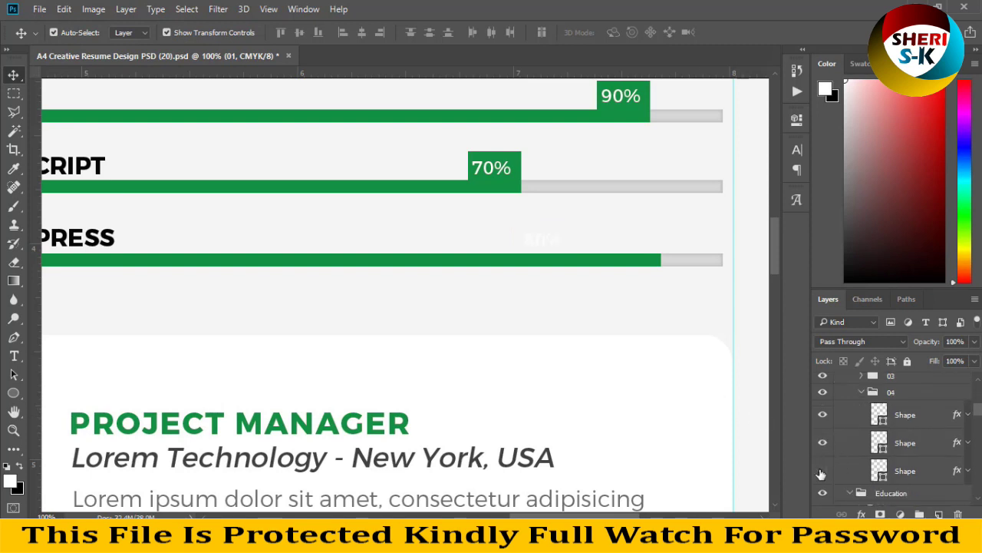
click(822, 473)
Step: Try to adjust the green background of the 80% label by hand and undo the change
click(570, 241)
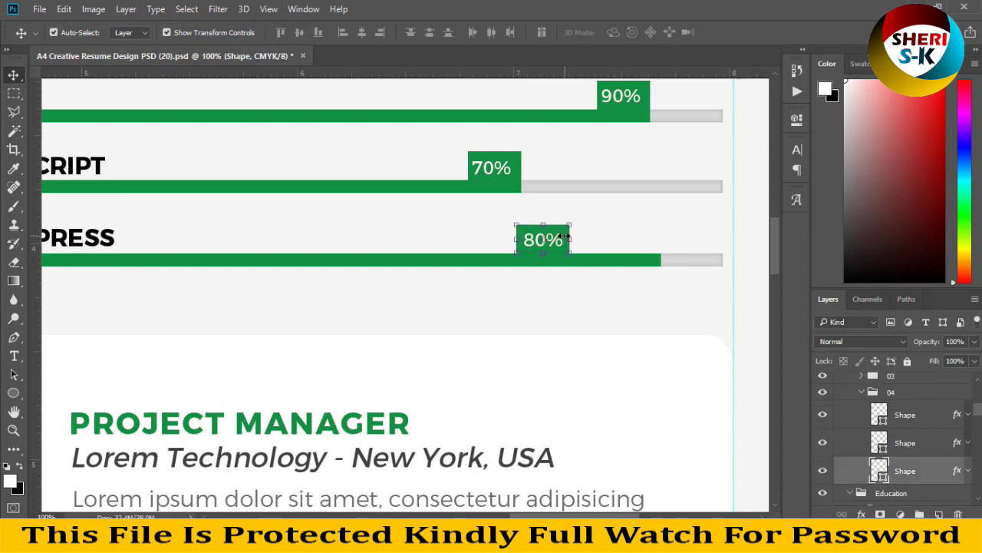
mouse_move(560, 233)
mouse_down()
mouse_move(591, 222)
mouse_move(565, 246)
mouse_up()
key(ctrl+z)
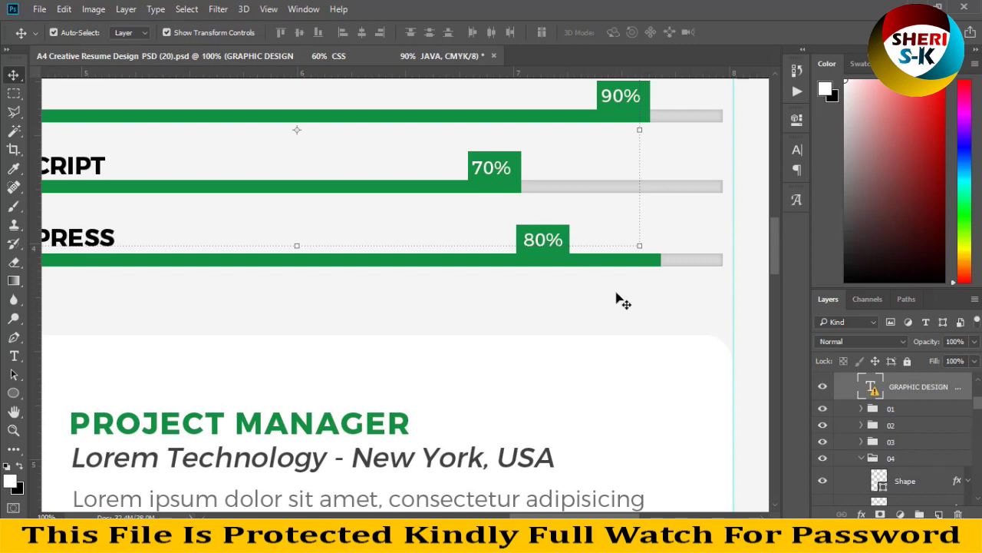
Step: Nudge the green background shape of the WORDPRESS 80% label horizontally toward the end of its lengthened skill bar
click(909, 500)
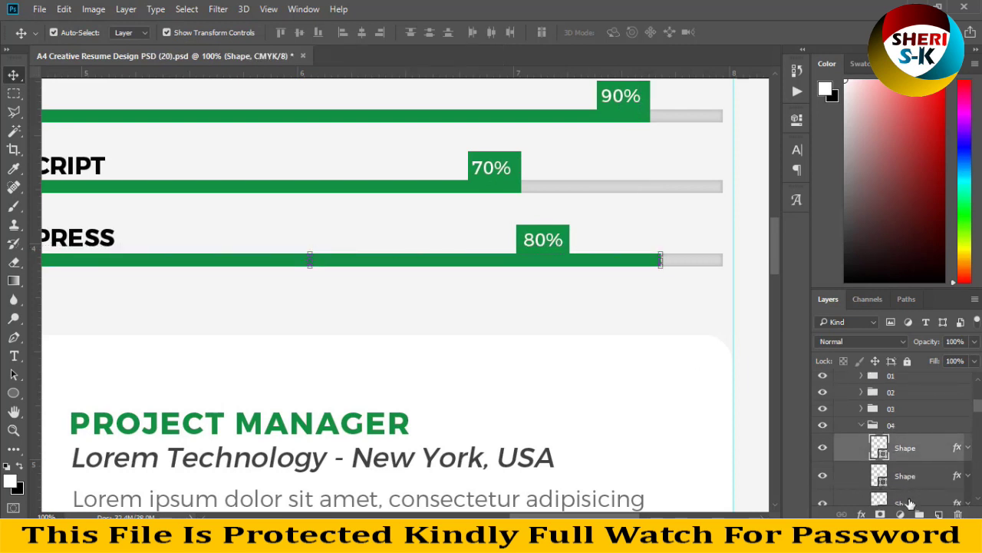
click(908, 503)
key(Right)
key(Right)
key(Right)
key(Right)
key(Right)
key(Right)
key(Right)
key(Right)
key(Right)
key(Right)
key(Right)
key(Right)
key(Right)
key(Right)
key(Right)
key(Right)
key(Right)
key(Right)
key(Right)
key(Right)
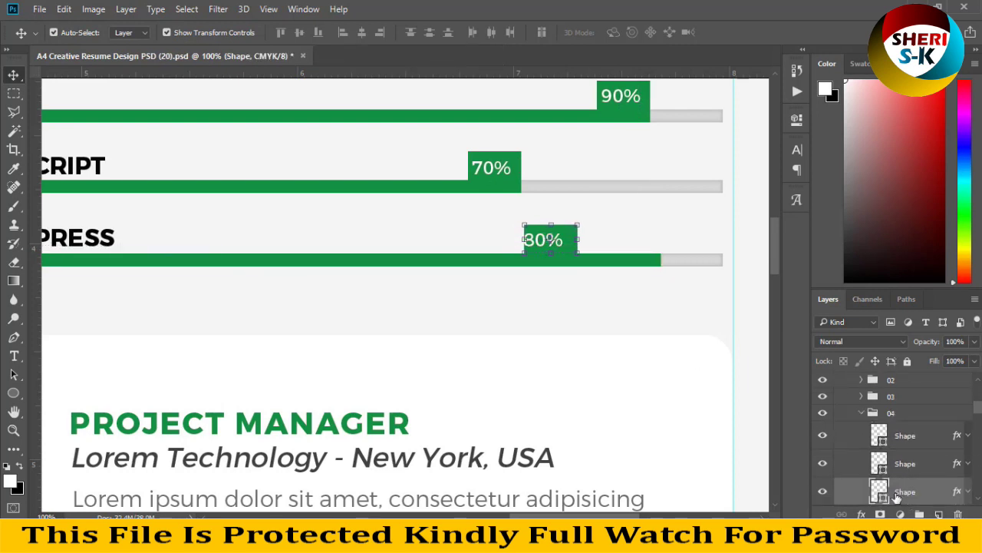
key(Right)
key(Right)
key(Right)
key(Right)
key(Right)
key(Right)
key(Right)
key(Right)
key(Right)
key(Right)
key(Right)
key(Right)
key(Right)
key(Right)
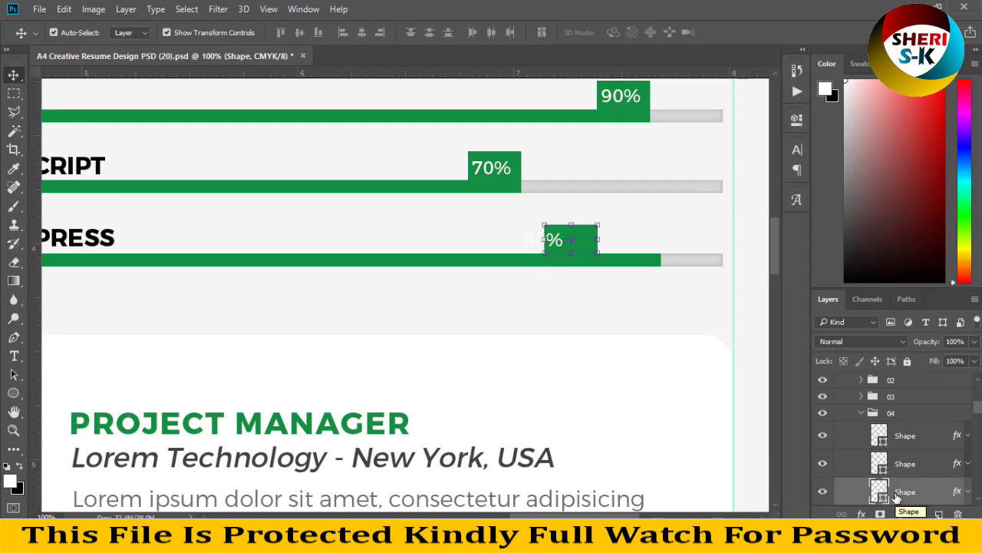
Step: Select the light grey page background, Layer 0, and open its layer style settings clear of the design
key(ctrl+minus)
key(ctrl+minus)
key(ctrl+minus)
key(ctrl+minus)
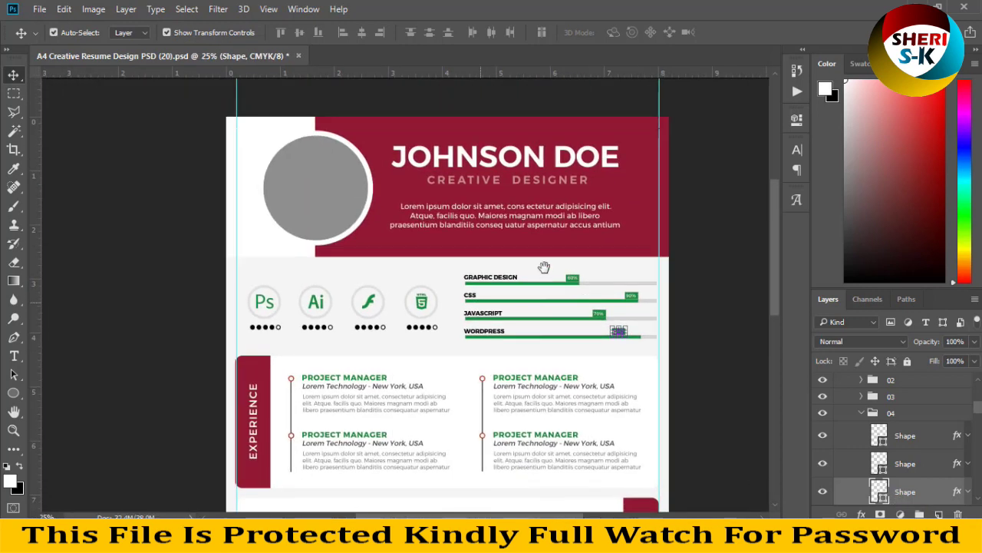
drag(544, 266, 607, 209)
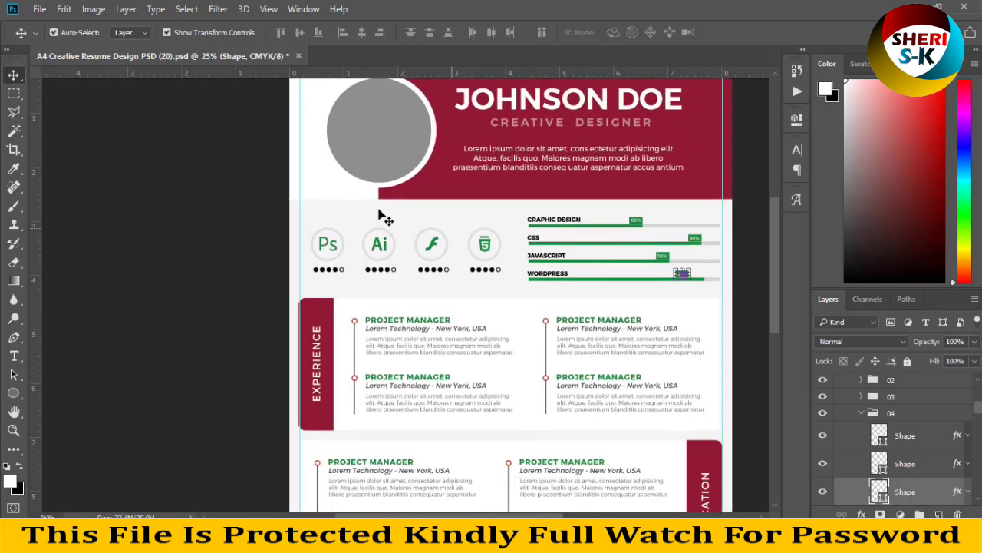
click(335, 214)
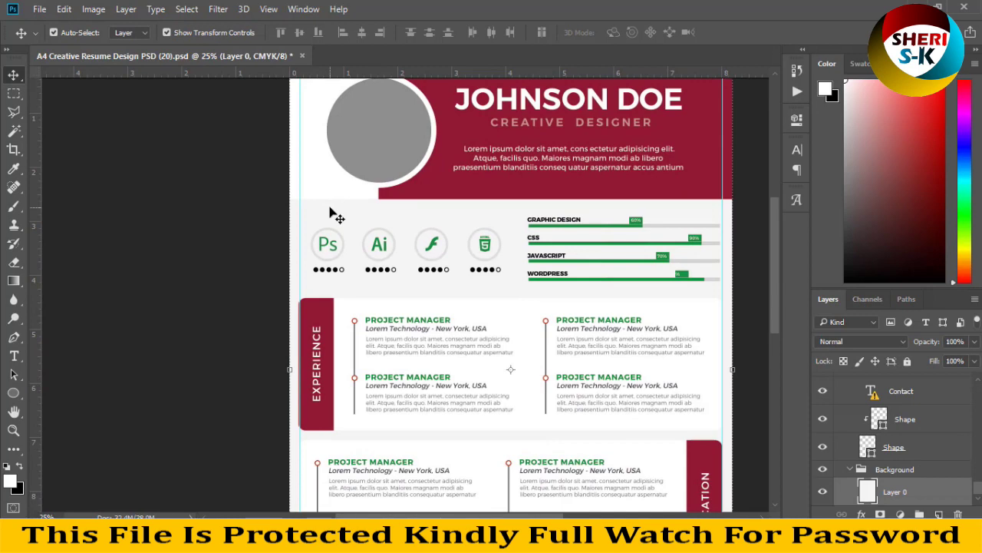
double_click(869, 495)
drag(567, 72, 941, 103)
Step: Try a blue linear Gradient Overlay on the page background
click(624, 315)
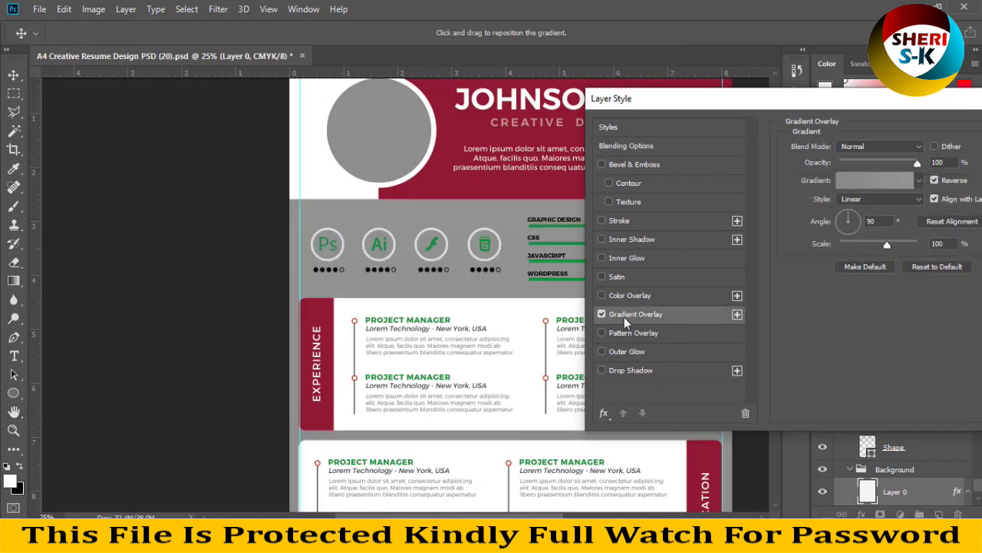
click(918, 180)
click(858, 280)
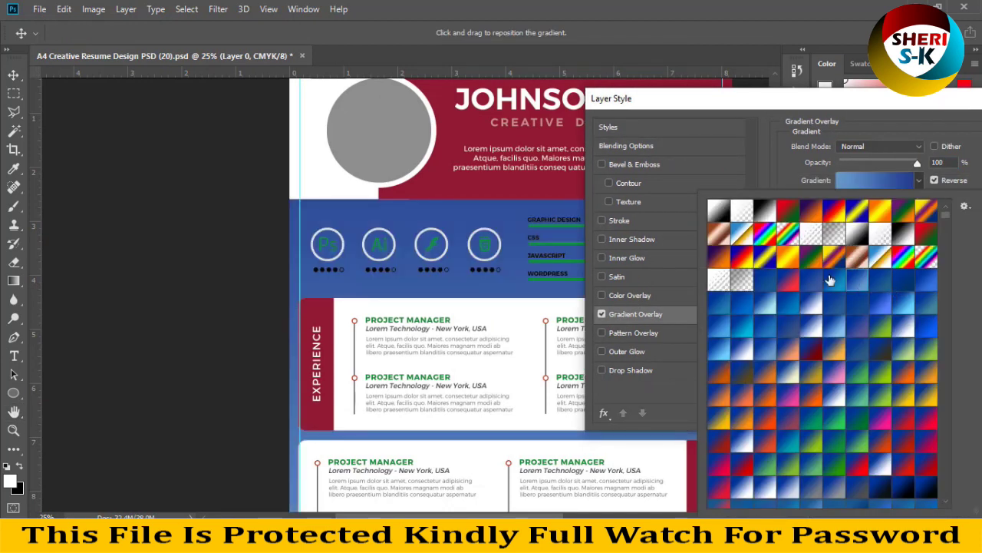
Step: Replace the gradient with a Color Overlay in dark red 921935, sampled from the header, at 23% opacity
click(629, 295)
click(630, 294)
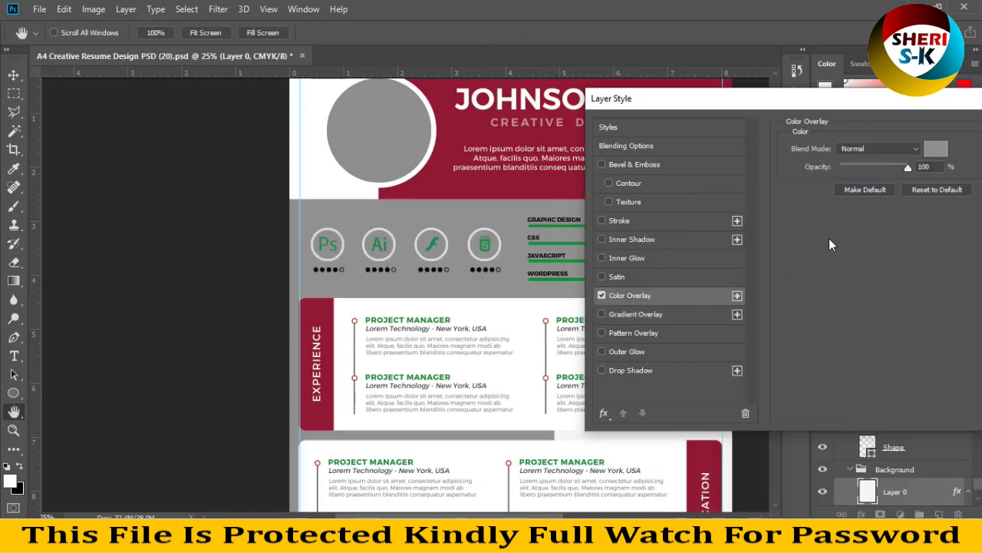
click(942, 155)
click(537, 184)
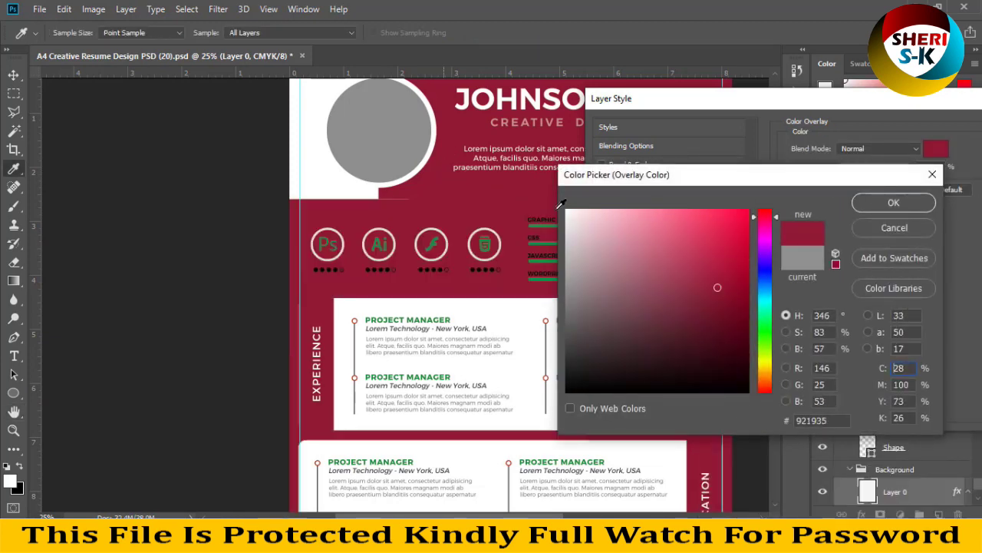
click(894, 202)
drag(889, 166, 855, 167)
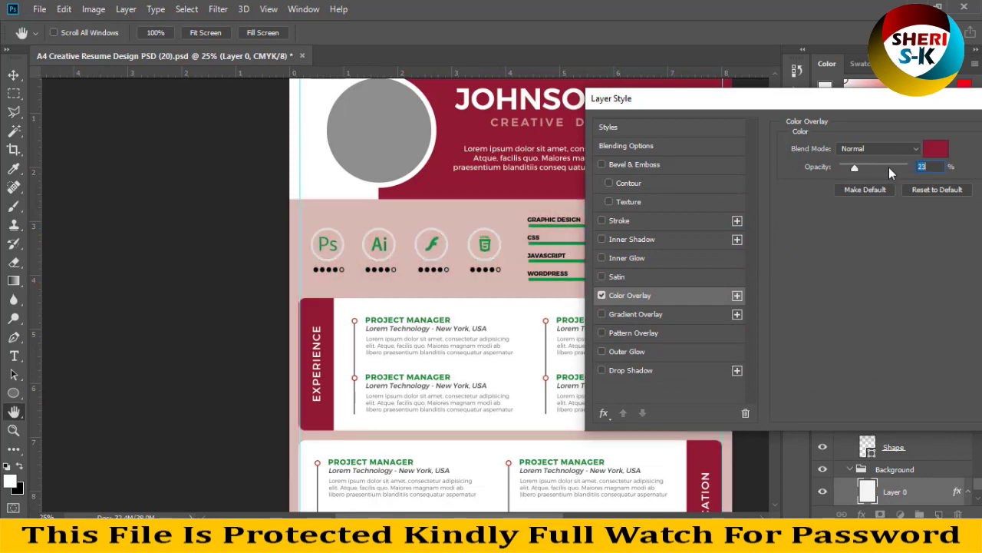
Step: Try white, black and several hues for the page background's overlay color and settle on a bright lime green
click(942, 154)
drag(624, 278, 538, 186)
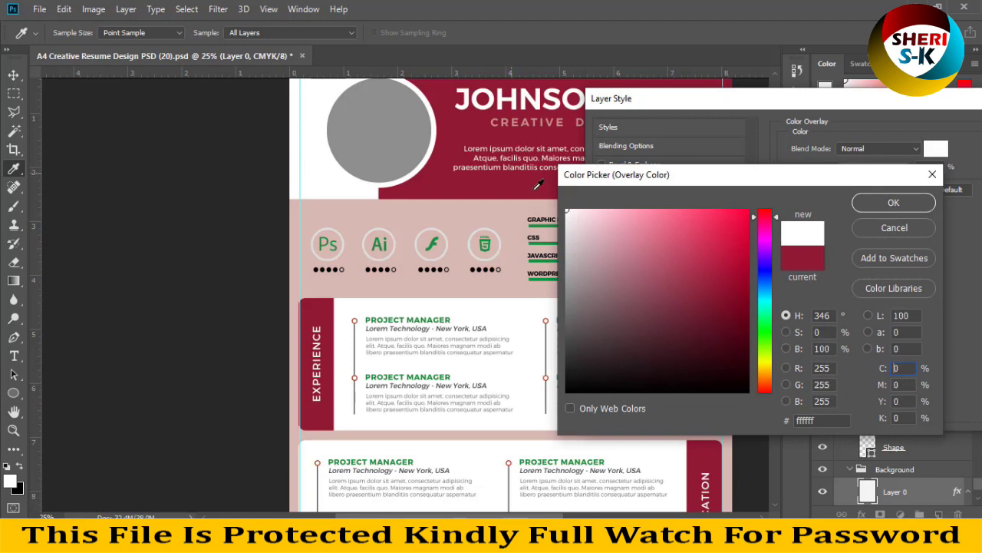
drag(669, 268, 560, 405)
drag(589, 374, 568, 358)
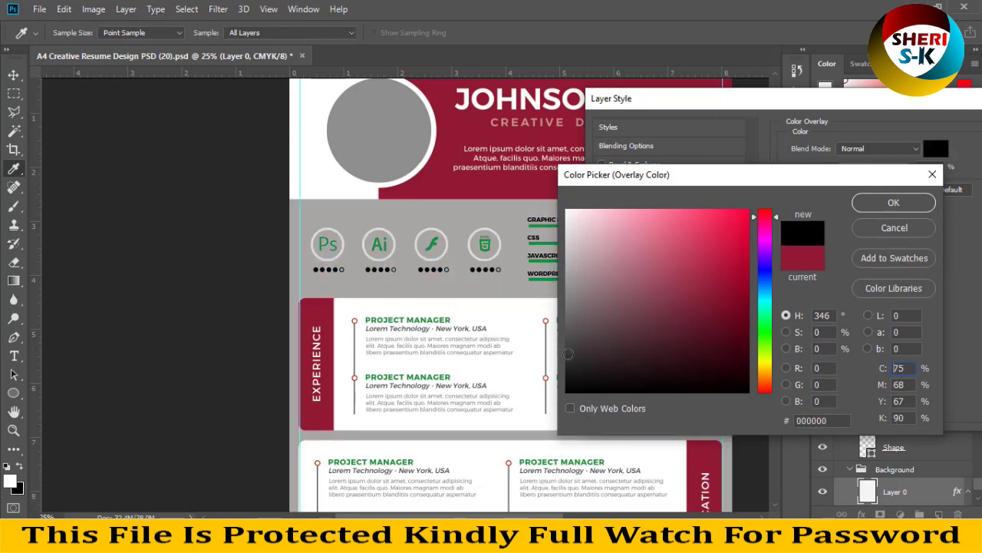
mouse_move(765, 281)
mouse_down()
mouse_move(752, 269)
mouse_move(765, 216)
mouse_up()
click(711, 245)
click(723, 218)
click(721, 277)
click(765, 226)
click(735, 217)
drag(756, 335, 760, 351)
drag(747, 261, 749, 209)
click(871, 204)
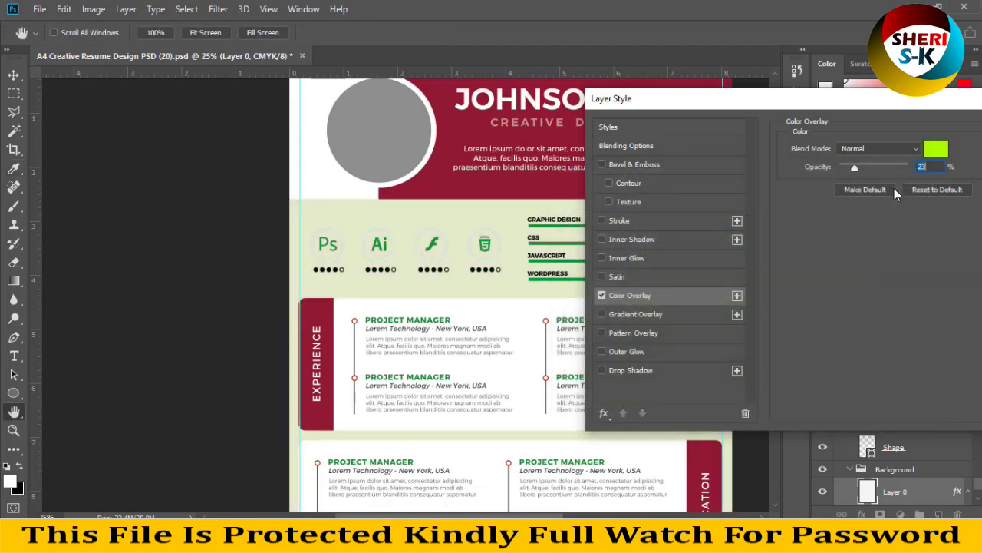
Step: Set the lime green overlay's opacity to 81% and apply the layer style to the page background
drag(866, 164, 895, 161)
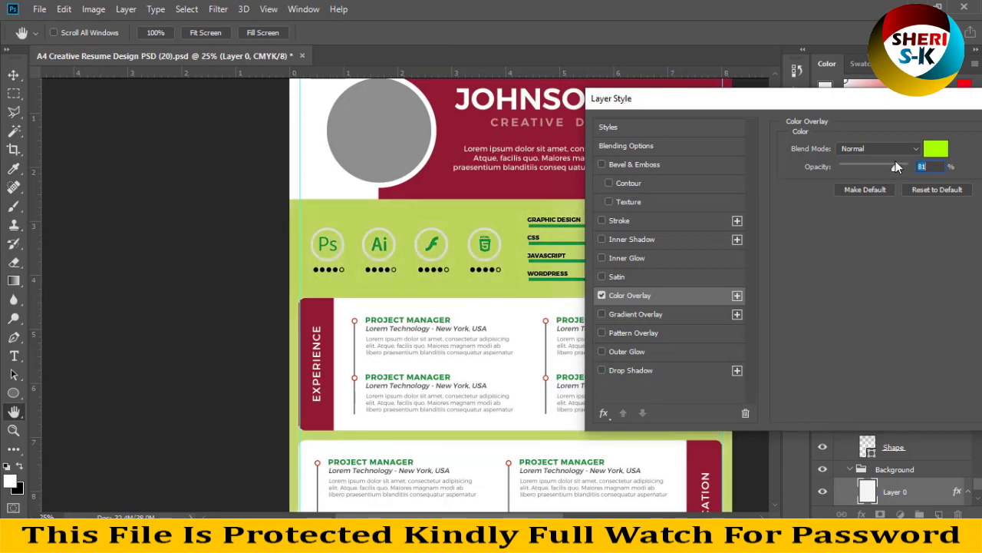
drag(930, 111, 480, 201)
click(626, 231)
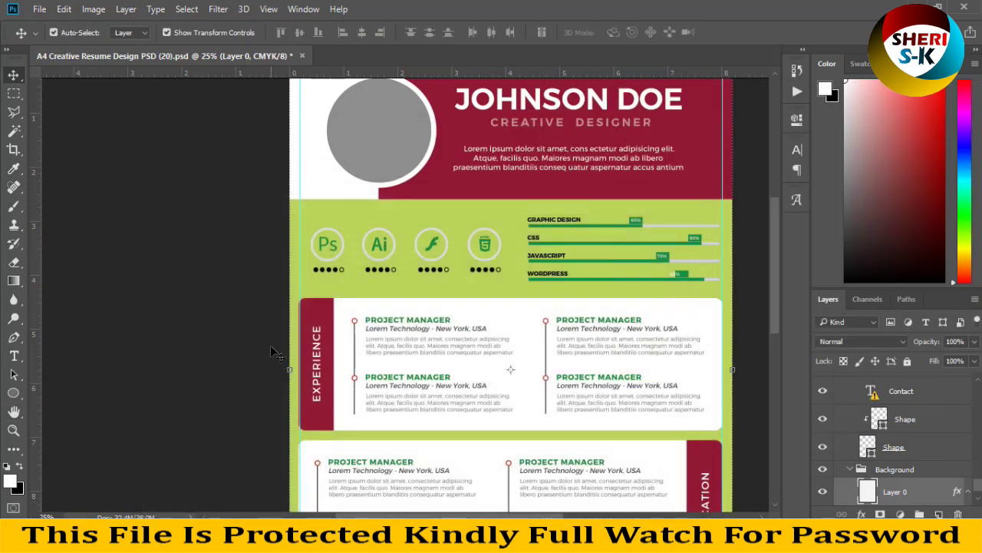
Step: Select the grey circular photo placeholder and open the beautiful-girl-smile-short-hair-brunette-hd-wallpaper image from the Girls folder
key(ctrl+minus)
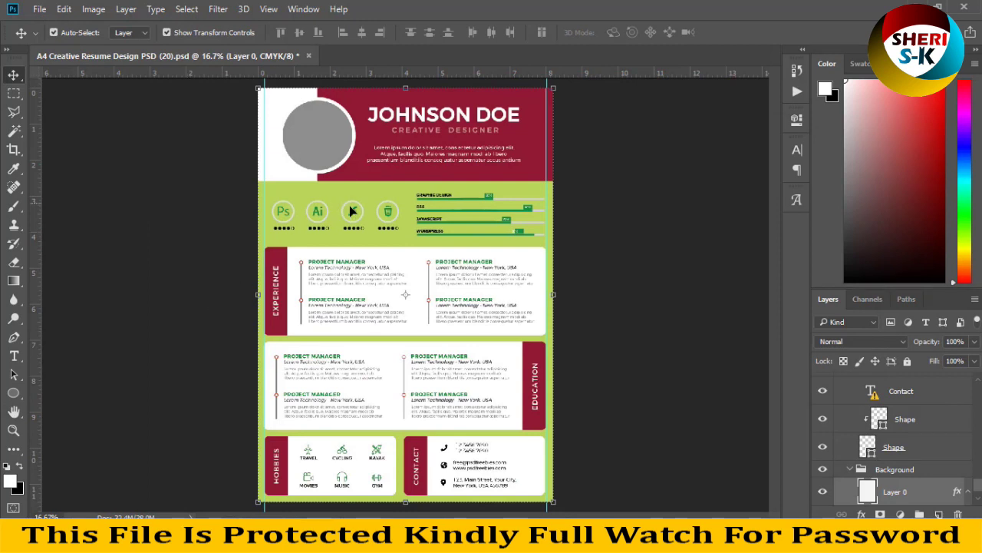
click(298, 137)
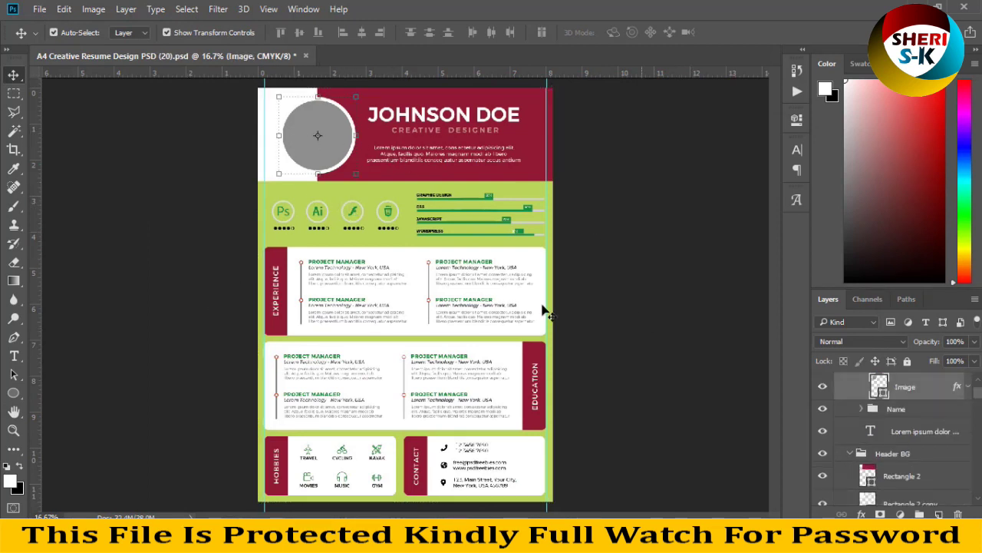
click(39, 10)
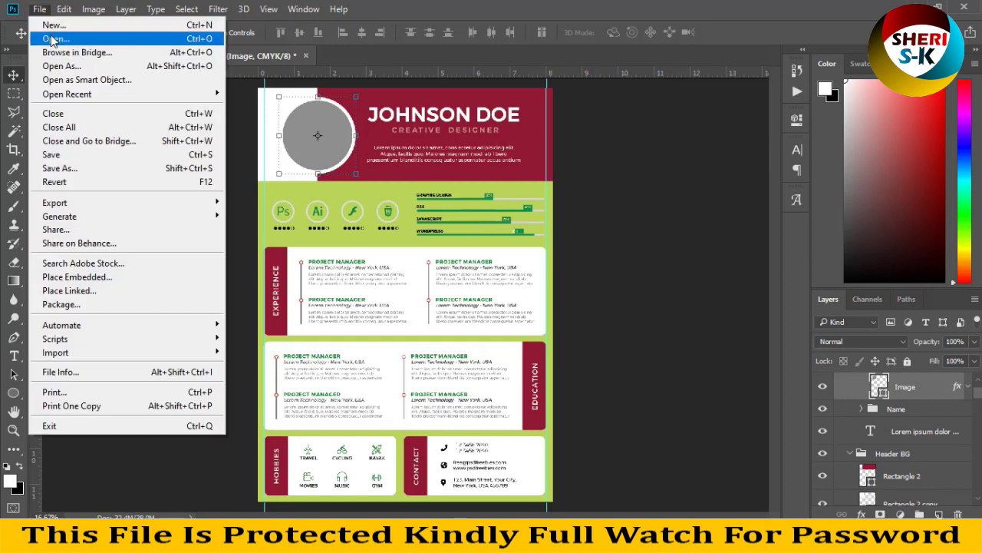
click(52, 38)
click(291, 231)
scroll(363, 204, down, 3)
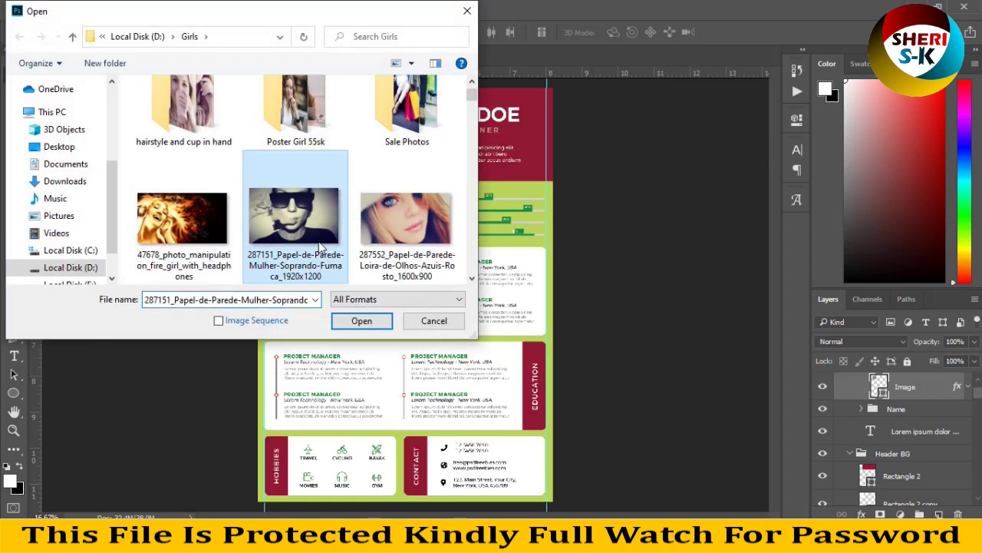
scroll(353, 208, down, 2)
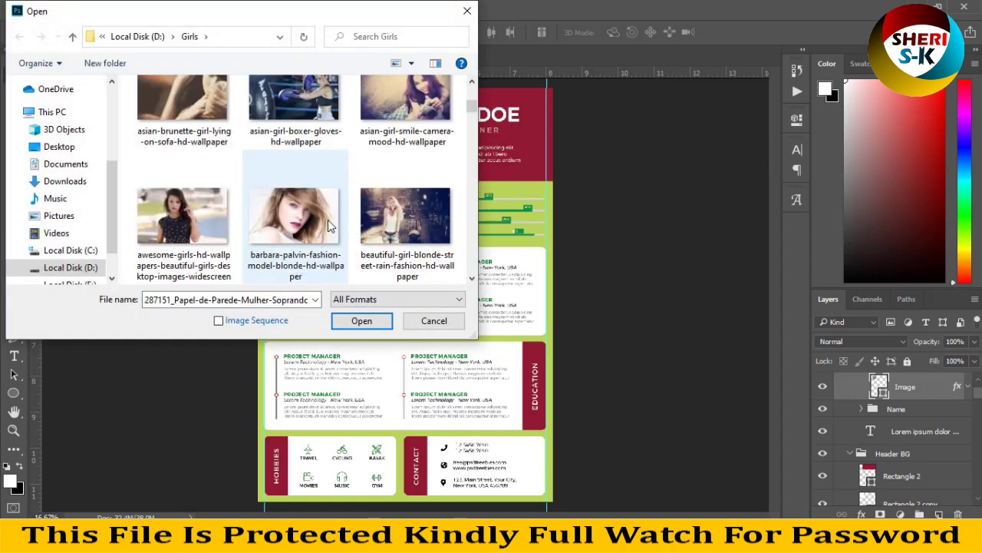
scroll(223, 216, down, 3)
click(313, 210)
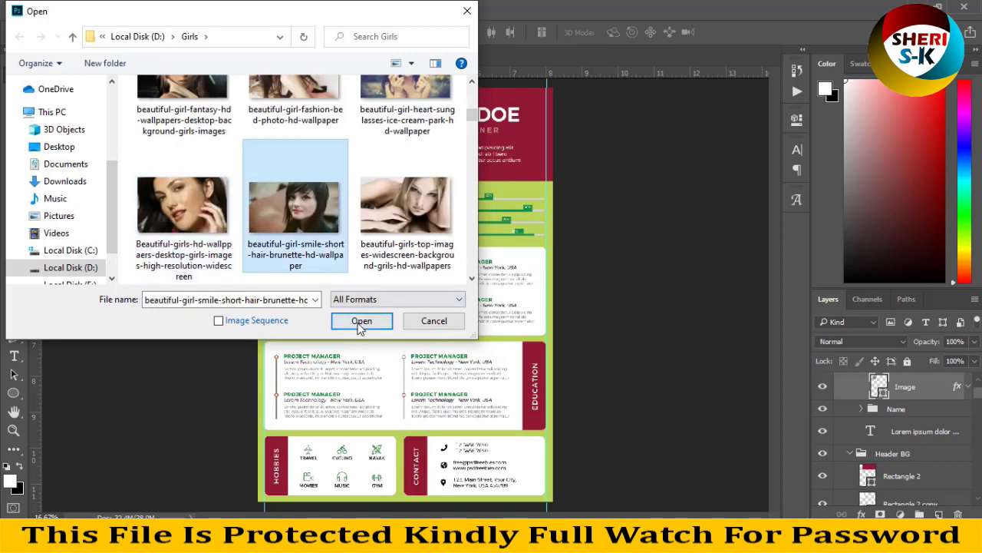
click(362, 321)
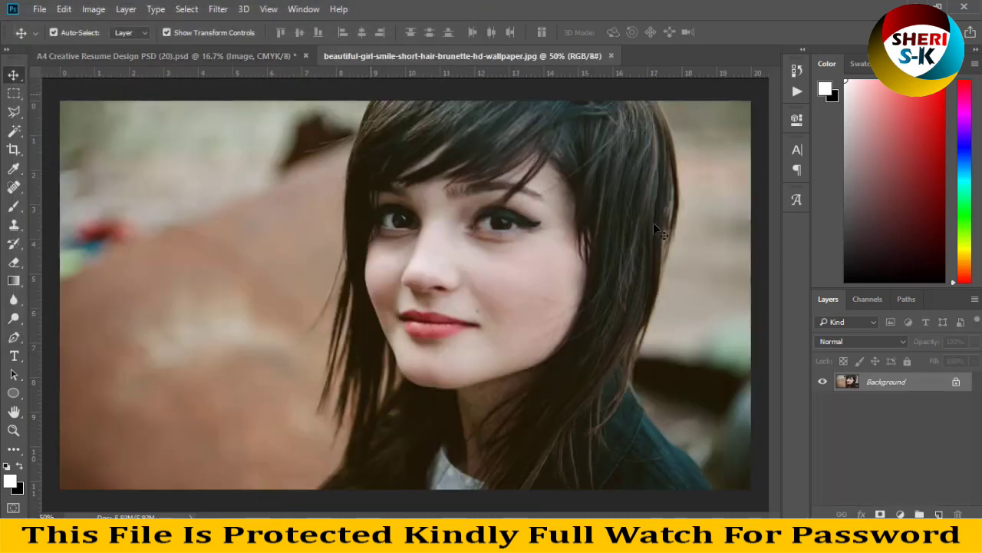
Step: Copy the portrait into the resume over the photo placeholder, close its source window, and clip it to the circular Image shape
drag(466, 55, 665, 215)
drag(770, 243, 337, 144)
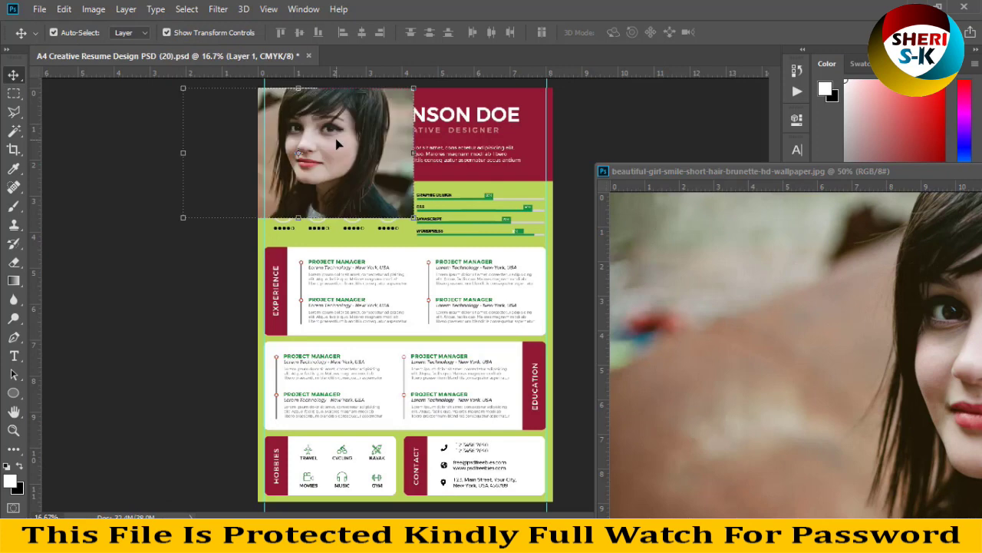
drag(852, 173, 670, 161)
click(689, 159)
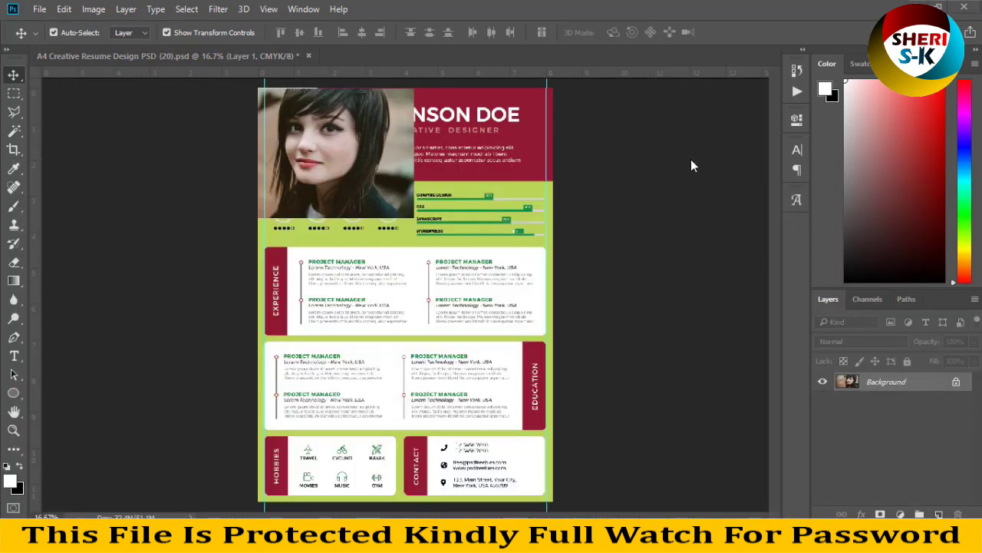
right_click(950, 436)
click(694, 329)
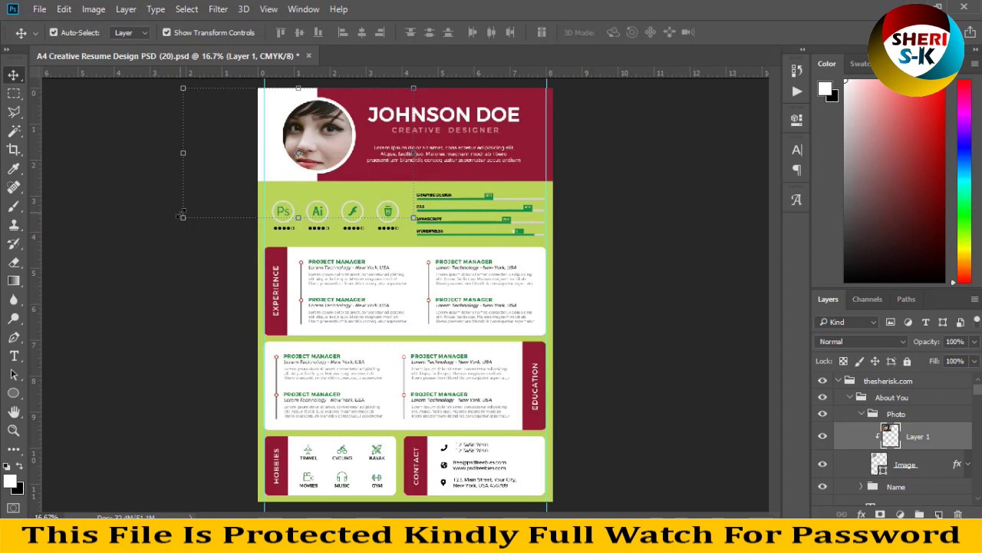
Step: Scale the clipped portrait to about 56% and position the face inside the circular photo frame
drag(182, 218, 248, 180)
drag(413, 88, 378, 108)
drag(335, 132, 328, 122)
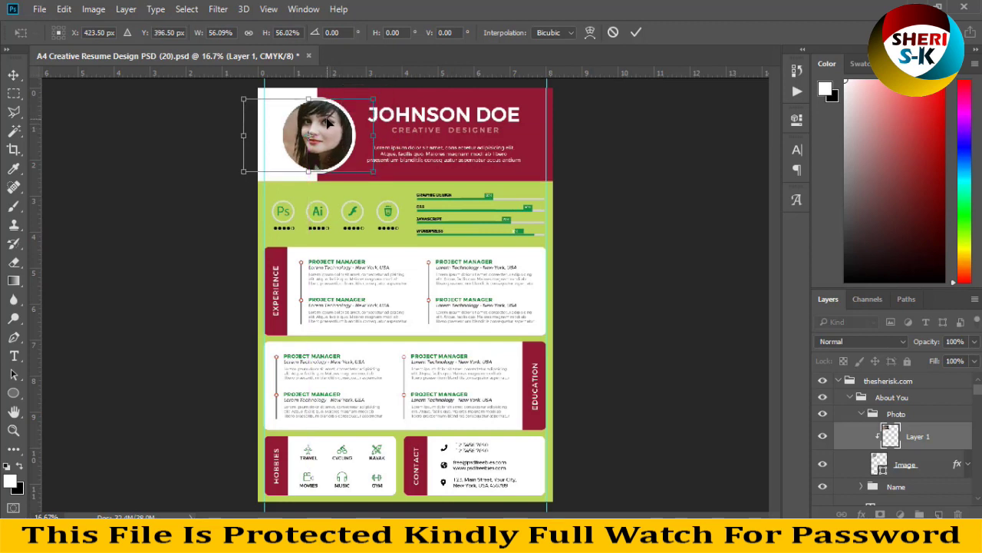
key(Return)
click(623, 152)
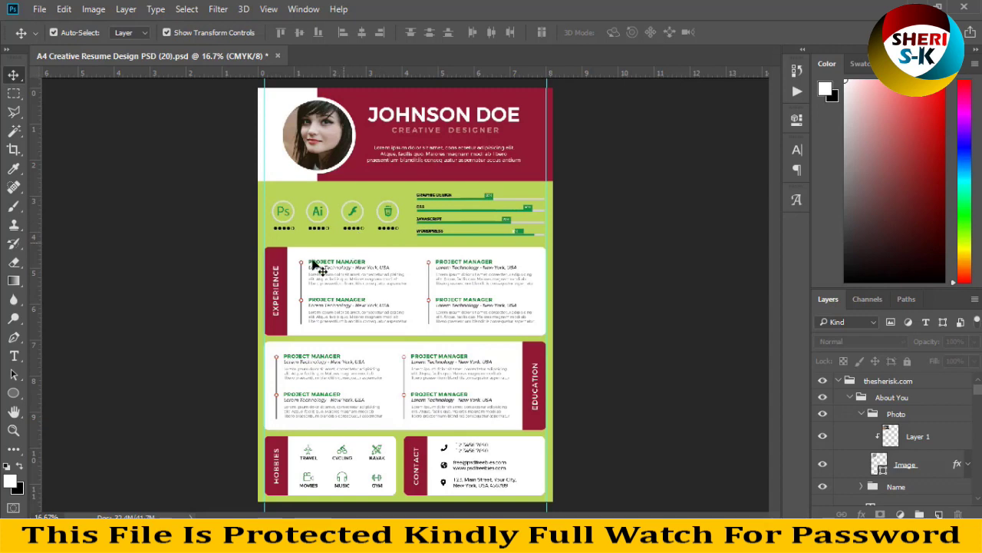
Step: Examine the finished resume's header portrait, skill icons, rating dots and skill bars at 50% zoom
key(ctrl+plus)
key(ctrl+plus)
key(ctrl+plus)
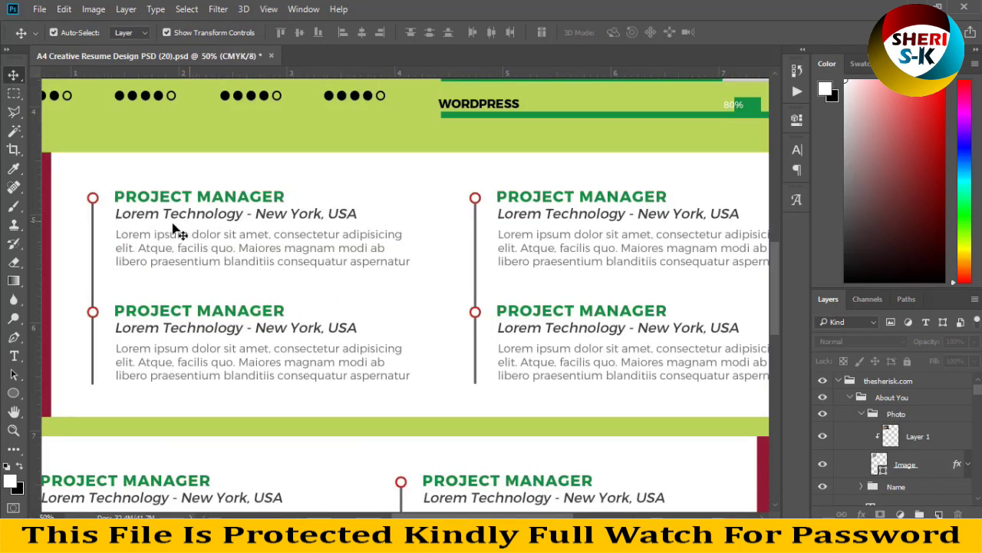
drag(386, 116, 450, 344)
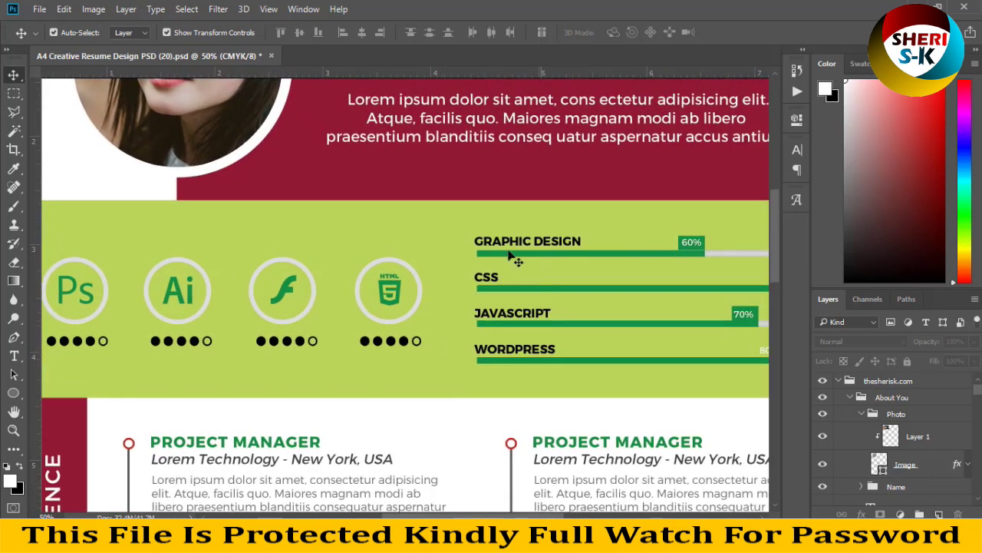
drag(259, 155, 361, 262)
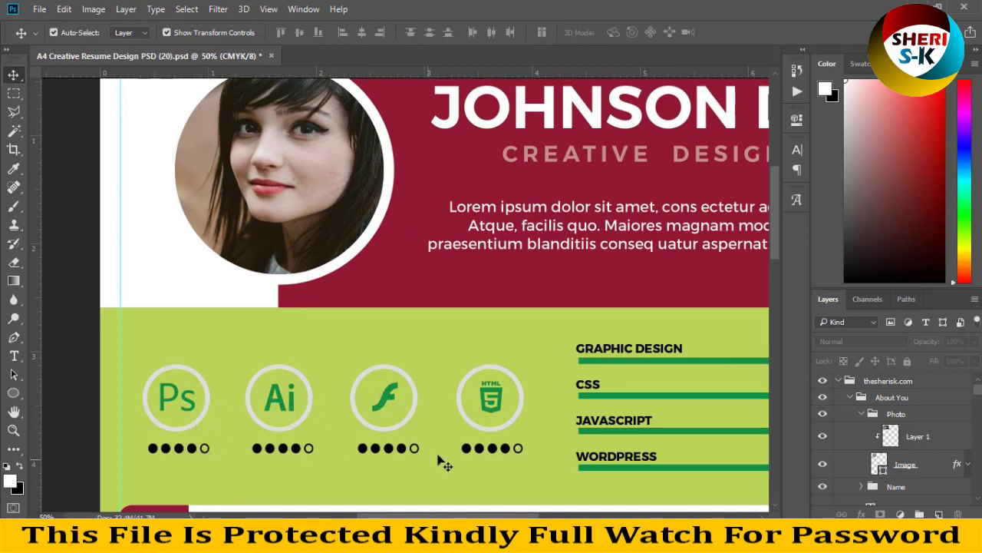
click(467, 448)
click(503, 451)
click(507, 449)
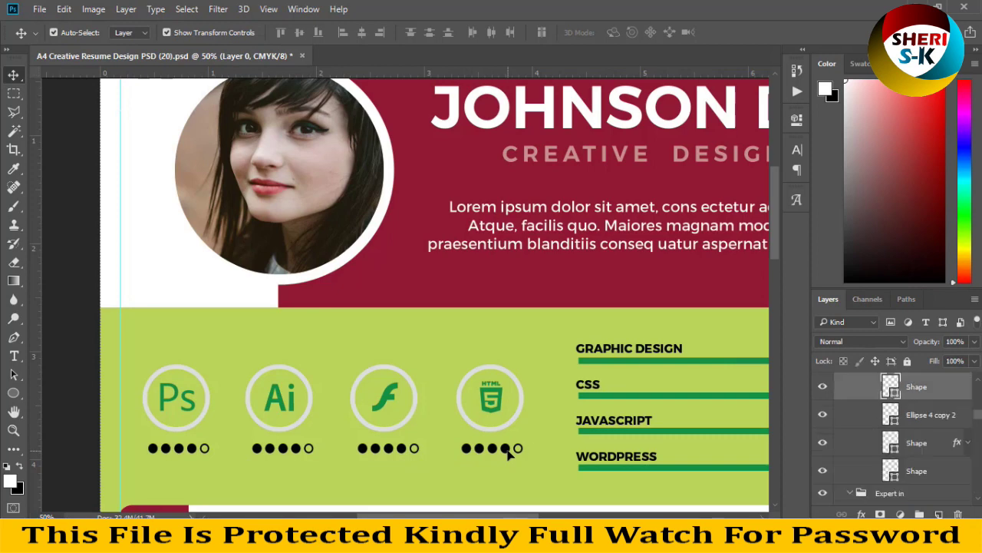
Step: Close the finished resume and open A4 Creative Resume Design PSD (5) from the Photoshop folder in File Explorer, without relinking missing assets
click(297, 59)
click(725, 305)
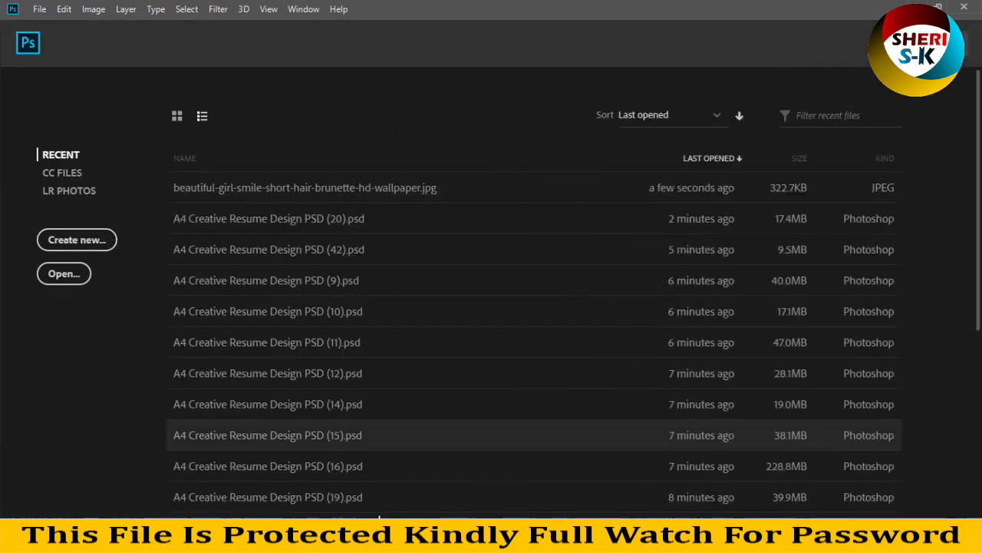
key(alt+Tab)
scroll(710, 338, up, 4)
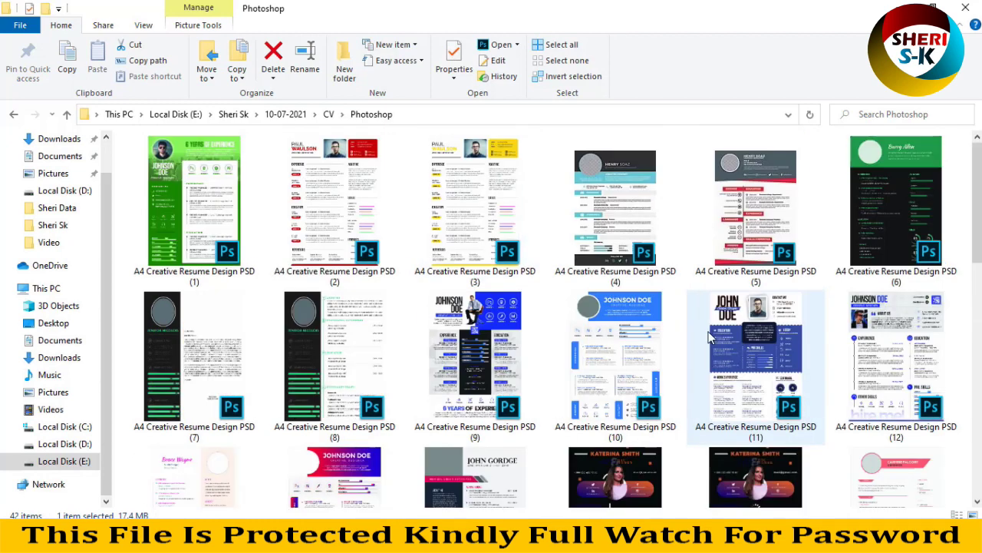
click(625, 197)
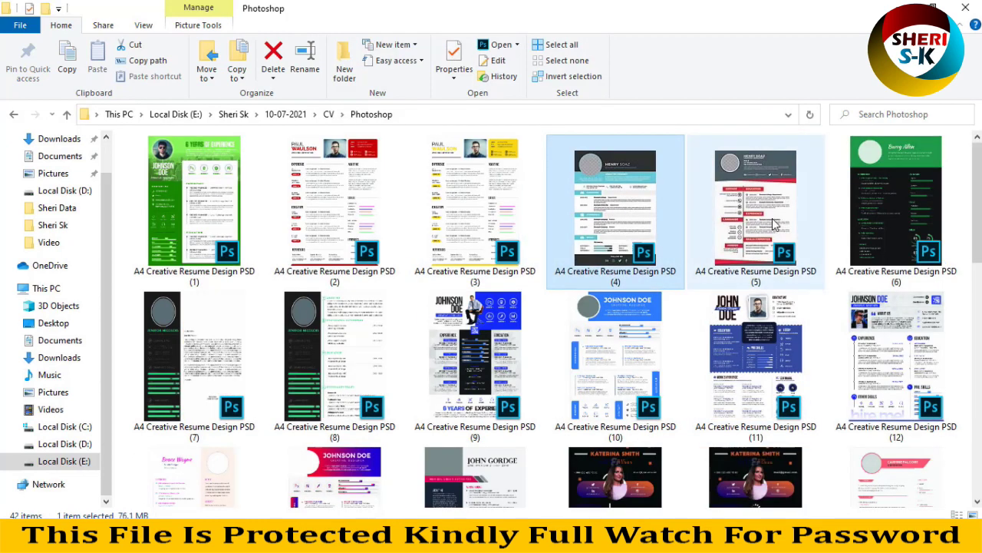
drag(760, 201, 315, 102)
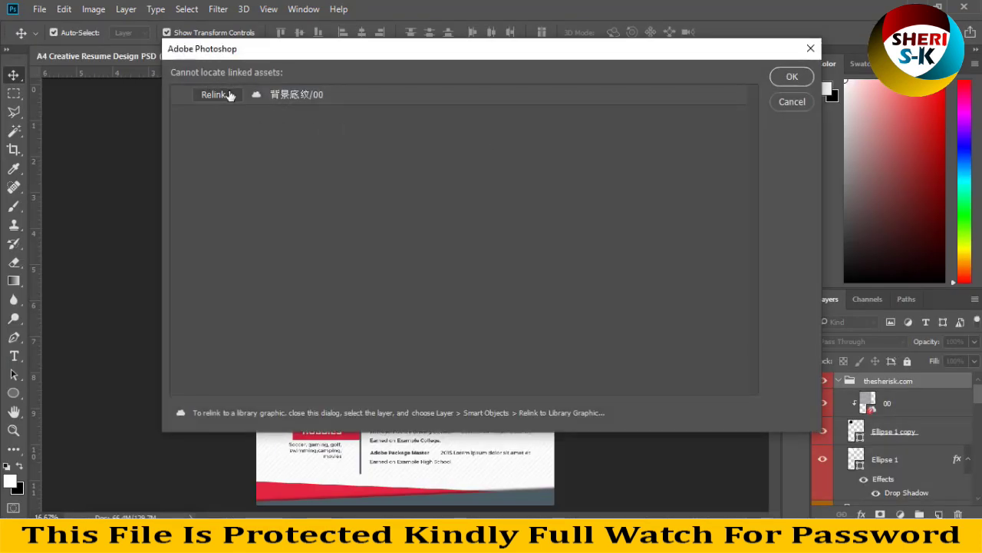
click(790, 102)
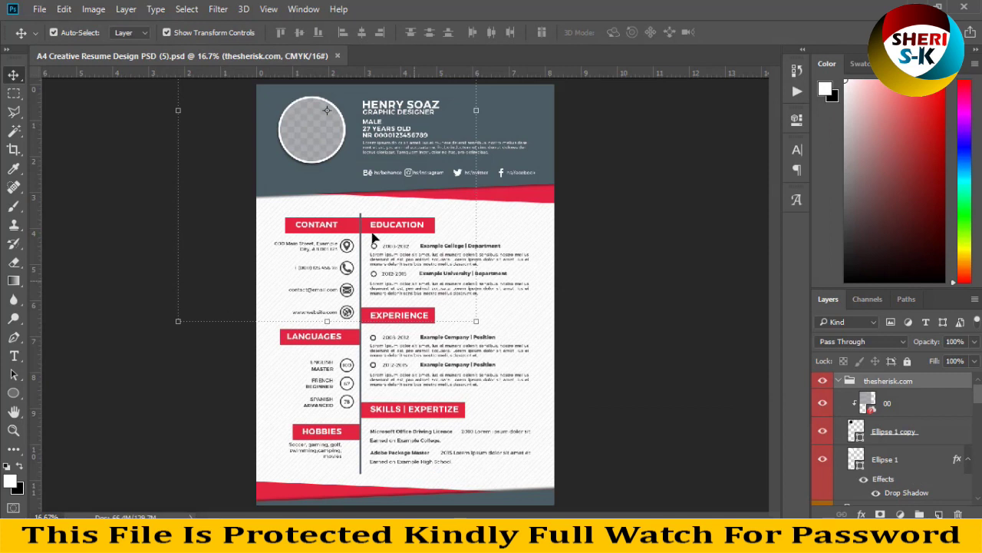
Step: Recolor the slate header shape behind the name and photo placeholder to blue #156d9c
click(335, 187)
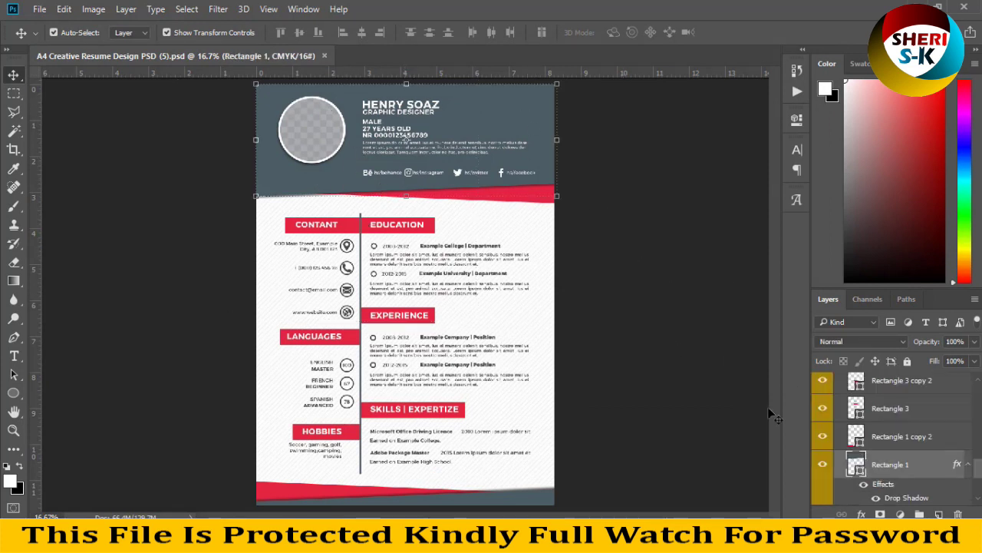
double_click(861, 473)
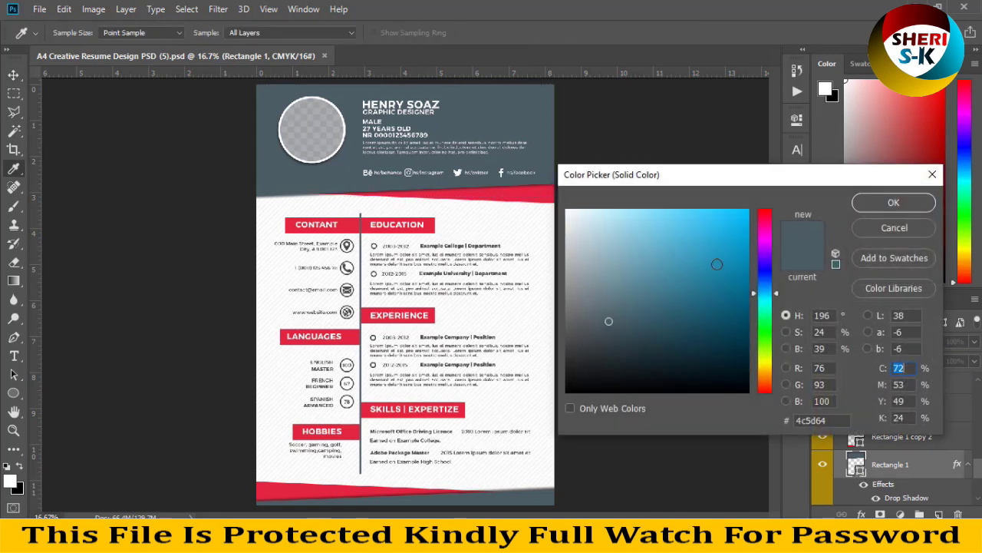
click(727, 231)
click(732, 257)
mouse_move(764, 293)
mouse_down()
mouse_move(766, 207)
mouse_move(770, 376)
mouse_up()
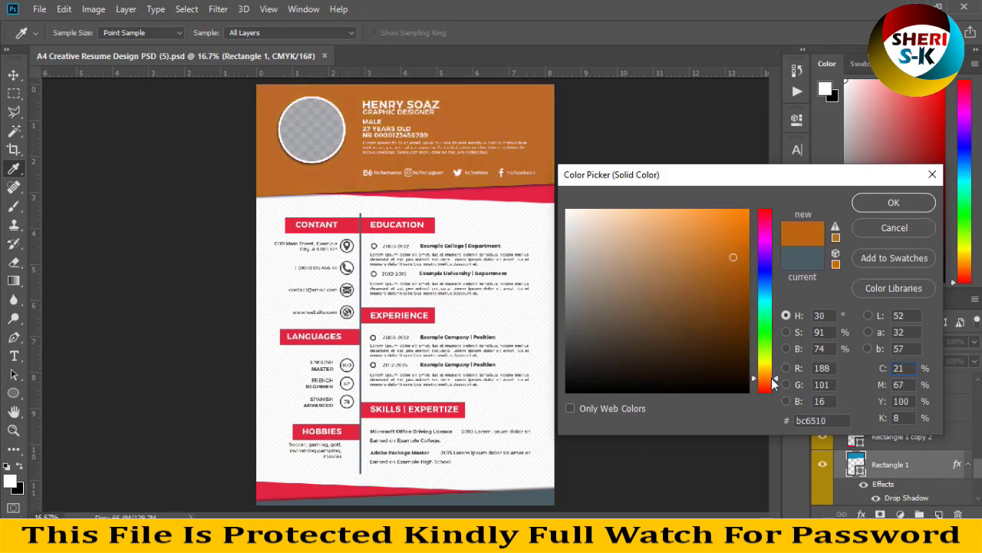
click(728, 271)
click(725, 281)
drag(772, 330, 771, 294)
click(895, 203)
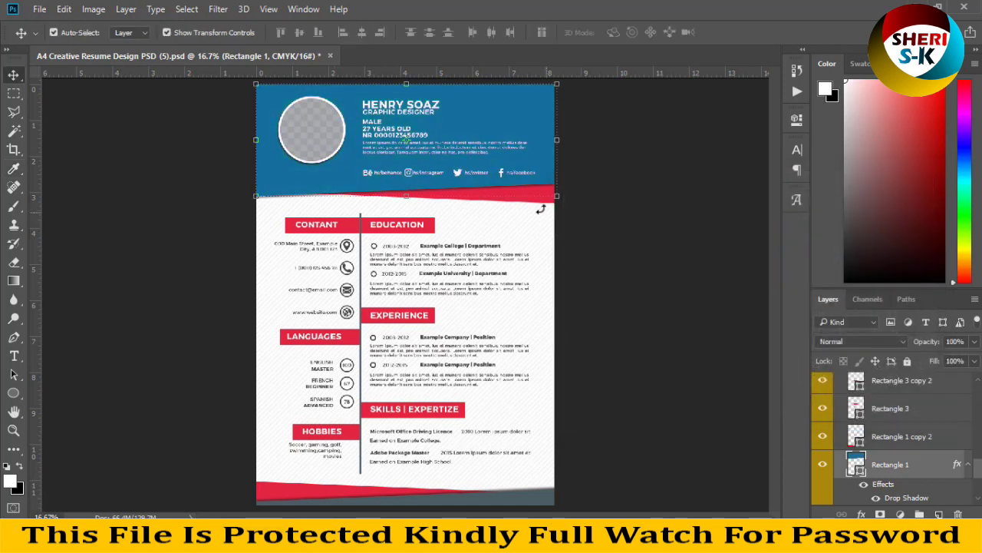
Step: Recolor the Education and Experience heading banners with the blue sampled from the header
click(432, 228)
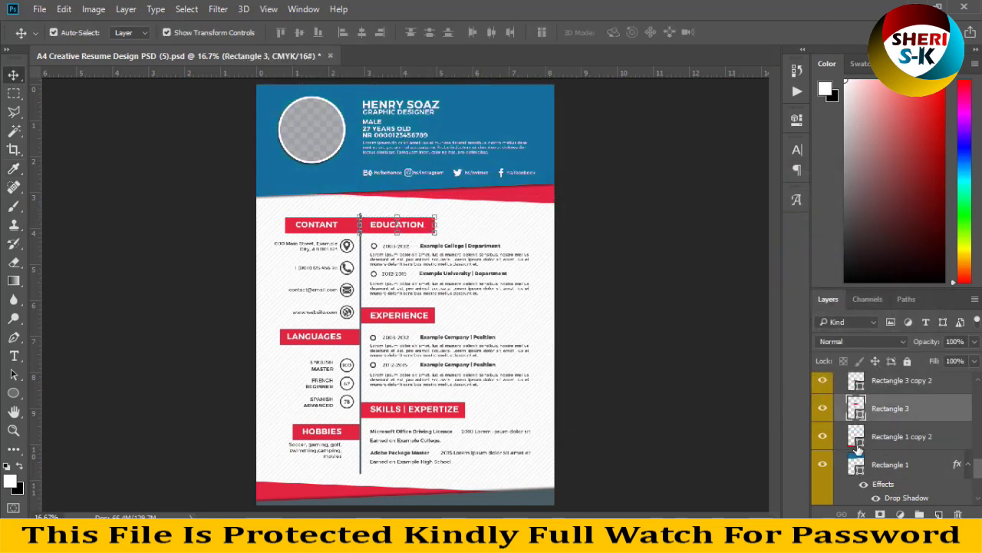
click(473, 112)
click(903, 201)
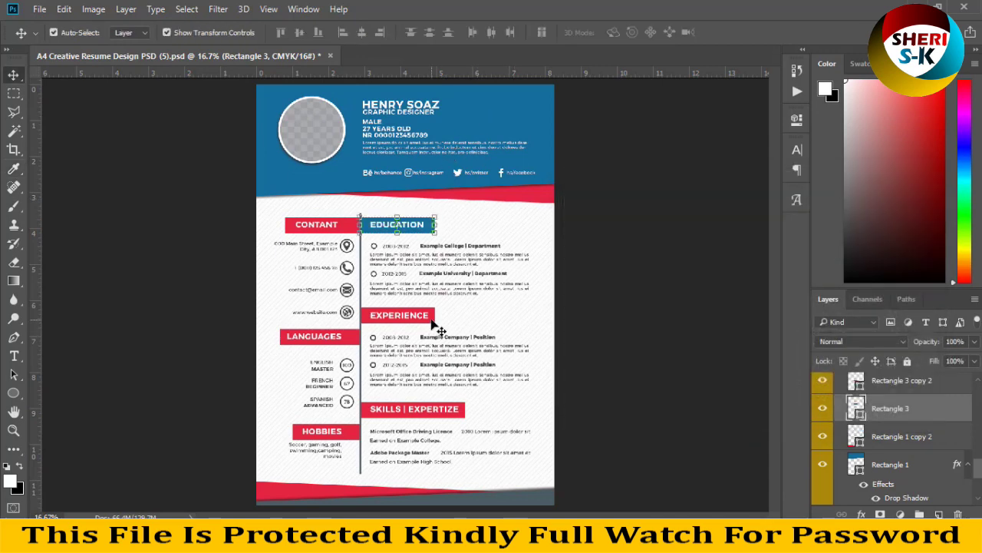
click(431, 321)
double_click(856, 386)
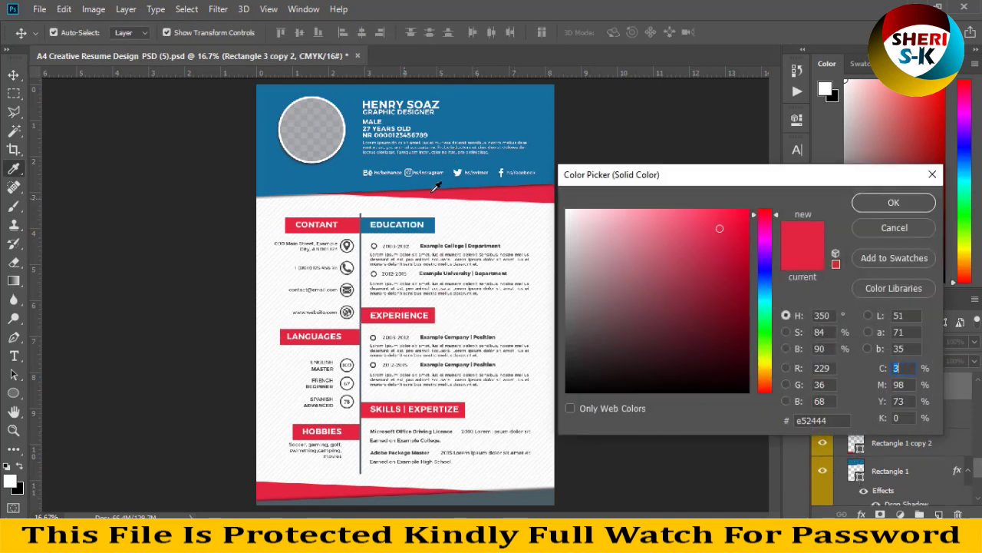
click(517, 151)
click(871, 204)
Step: Recolor the Skills | Expertize heading banner with the header's blue #156d9c
click(460, 410)
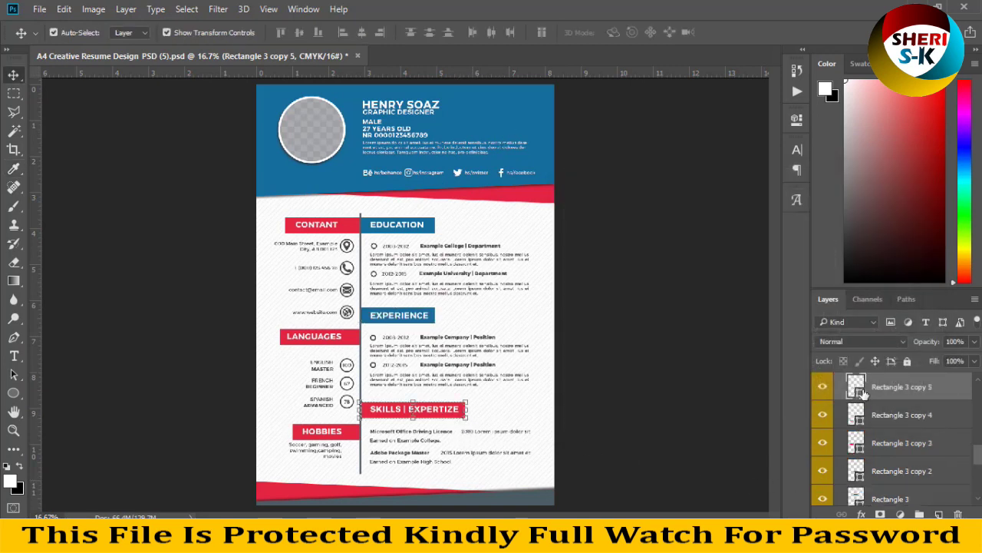
double_click(858, 390)
click(504, 92)
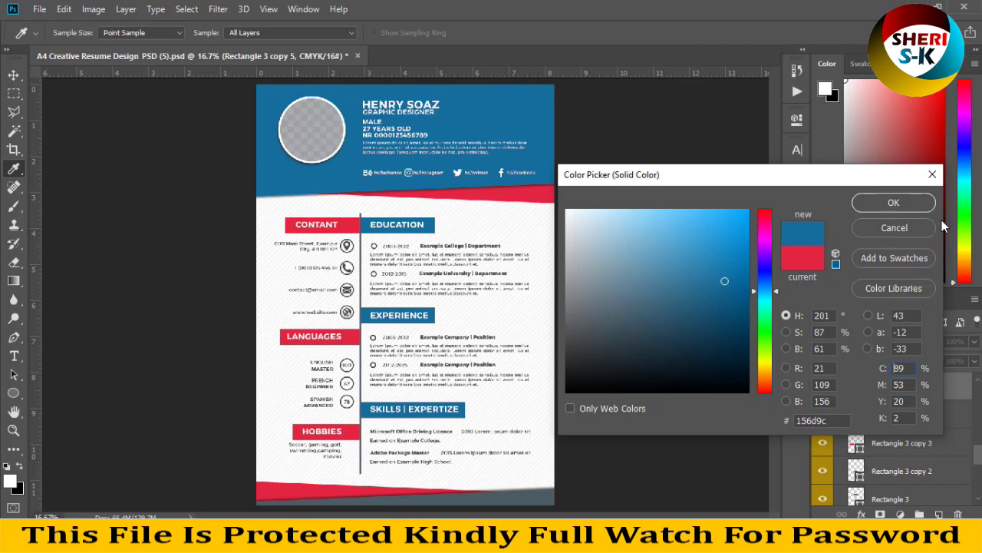
click(883, 202)
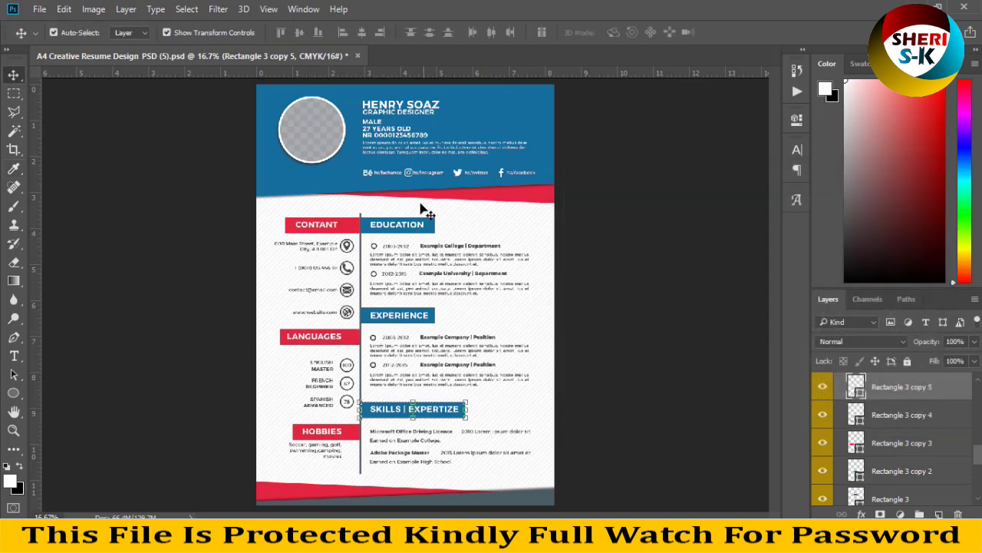
click(323, 132)
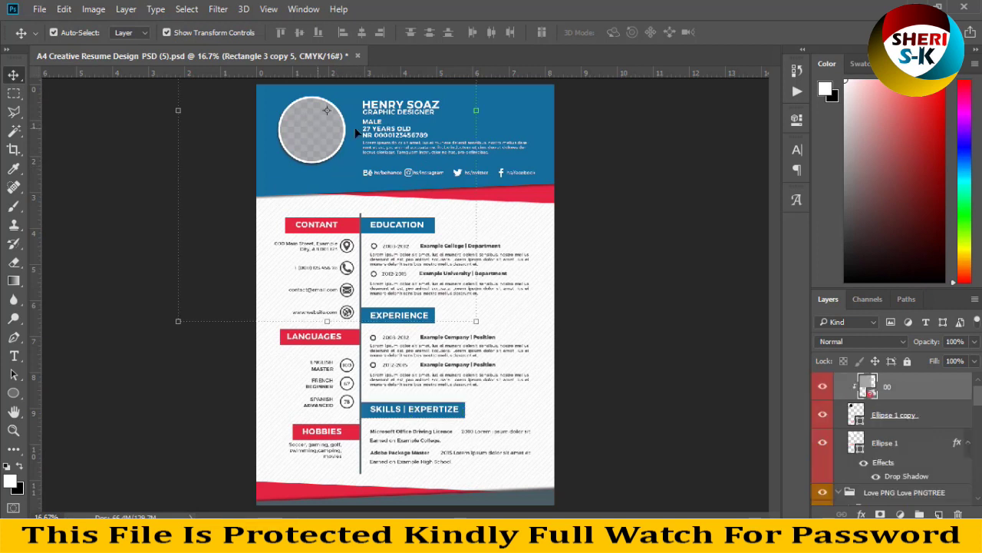
click(679, 228)
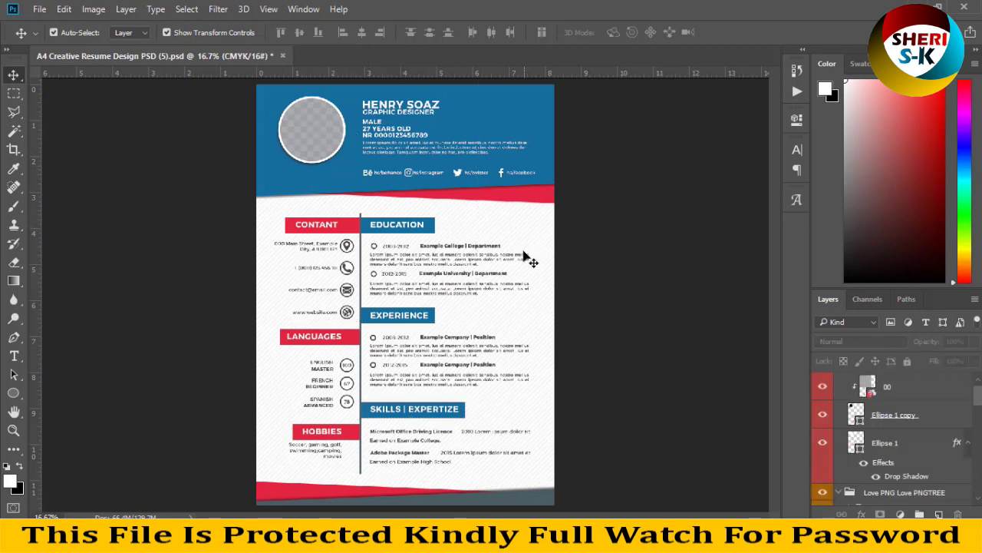
click(508, 501)
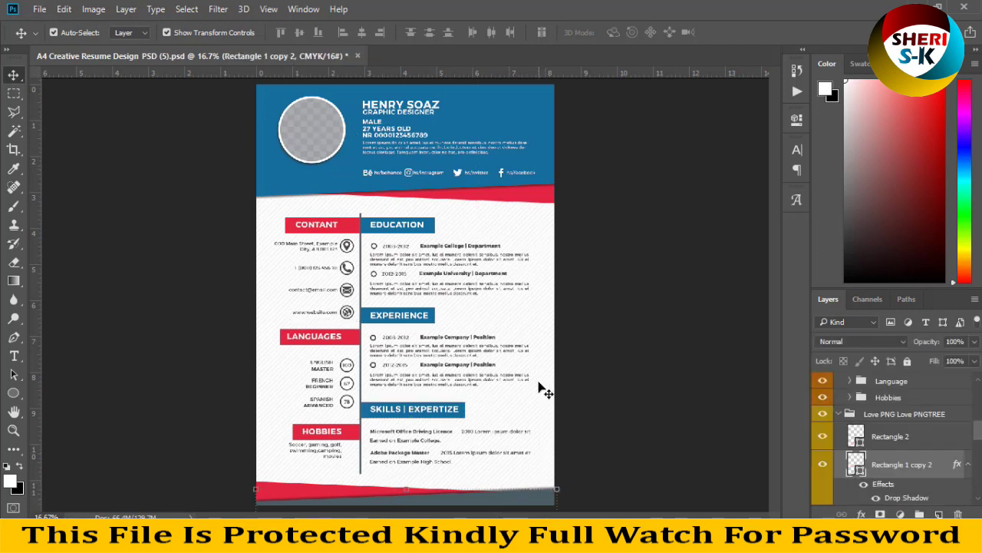
Step: Try different solid fill colors on the page's Background color layer, ending on a near-white shade
click(530, 323)
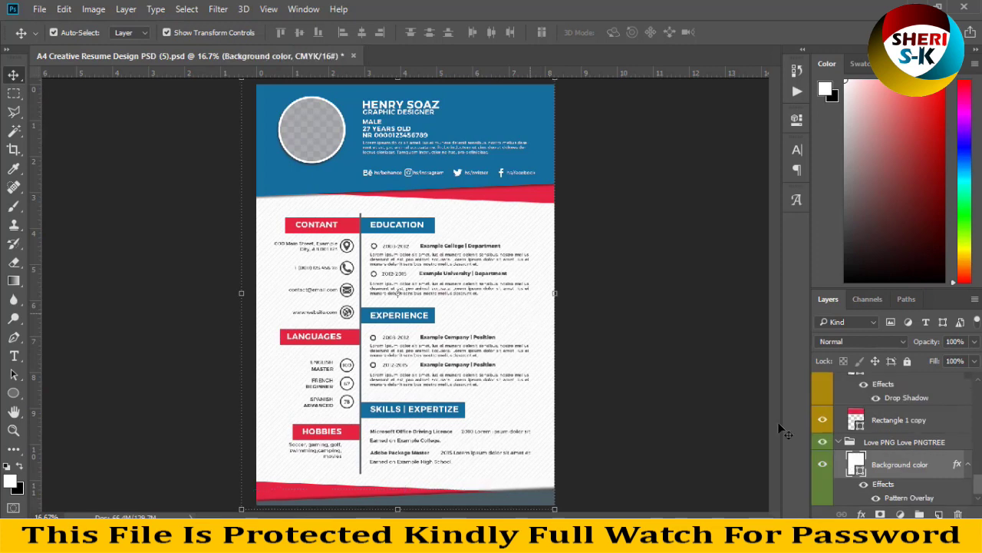
double_click(859, 475)
click(656, 258)
click(725, 238)
mouse_move(725, 238)
mouse_down()
mouse_move(619, 367)
mouse_move(652, 362)
mouse_move(575, 441)
mouse_up()
mouse_move(602, 400)
mouse_down()
mouse_move(574, 347)
mouse_move(566, 252)
mouse_move(583, 218)
mouse_up()
click(892, 204)
Step: Add a Gradient Overlay to the Background color layer using the orange-yellow-orange gradient preset
click(861, 514)
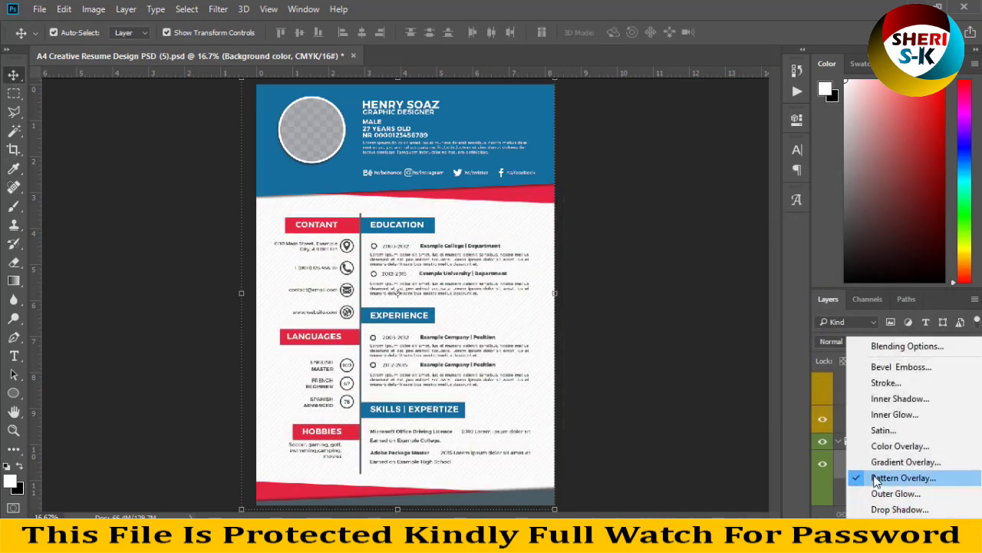
click(883, 462)
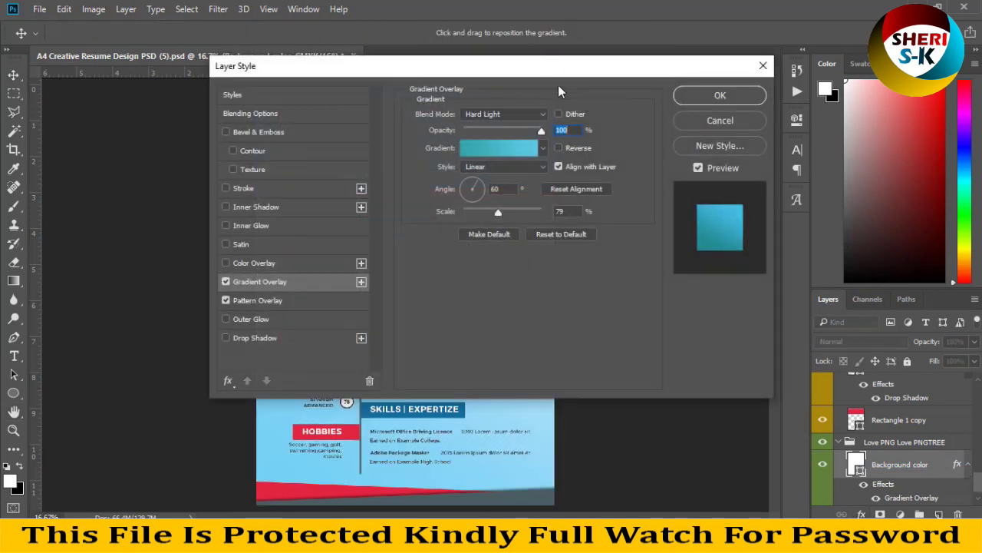
drag(586, 69, 904, 163)
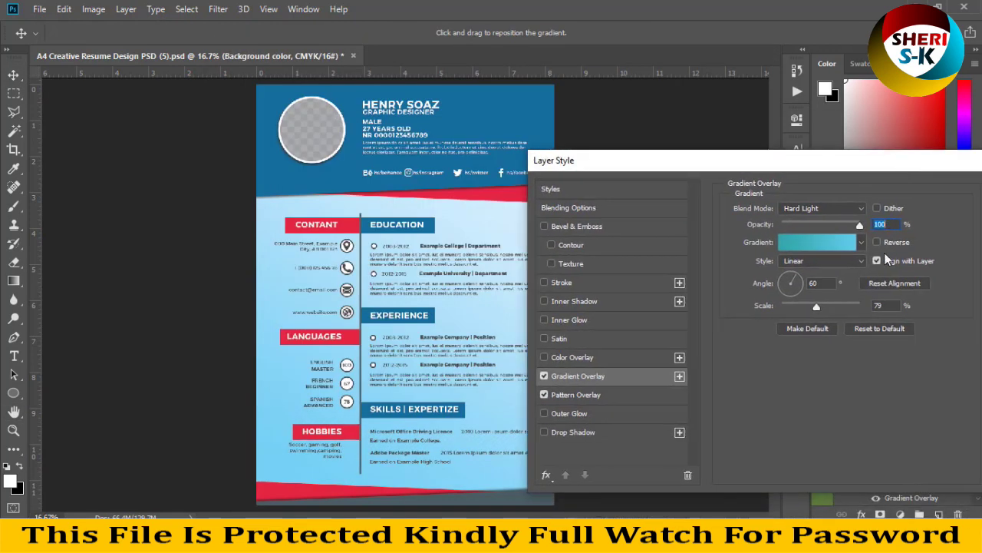
click(864, 243)
click(783, 264)
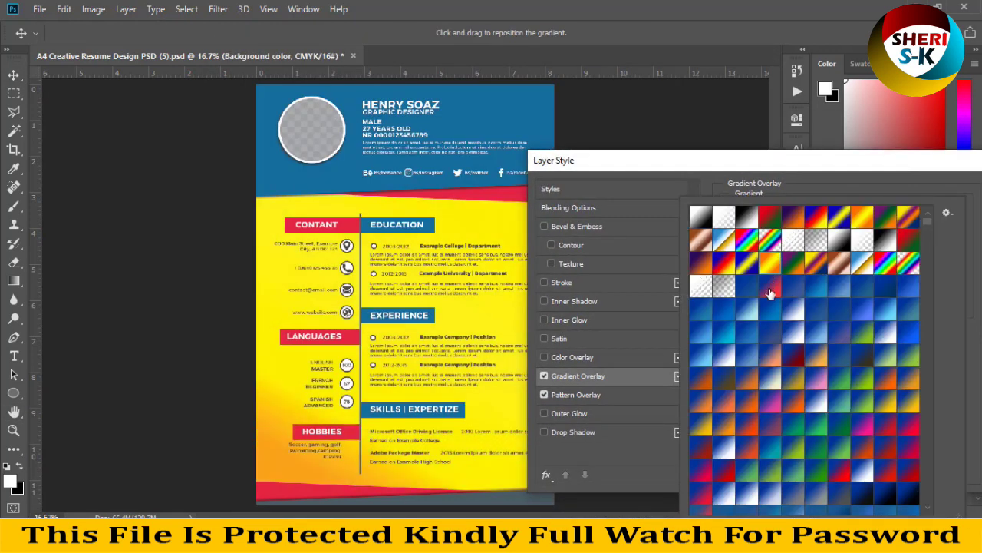
click(786, 162)
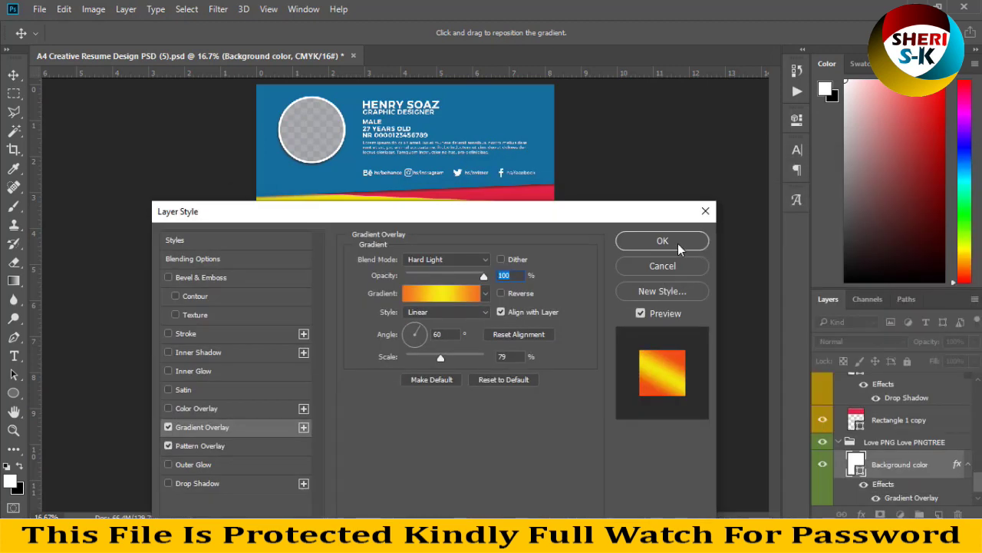
click(690, 241)
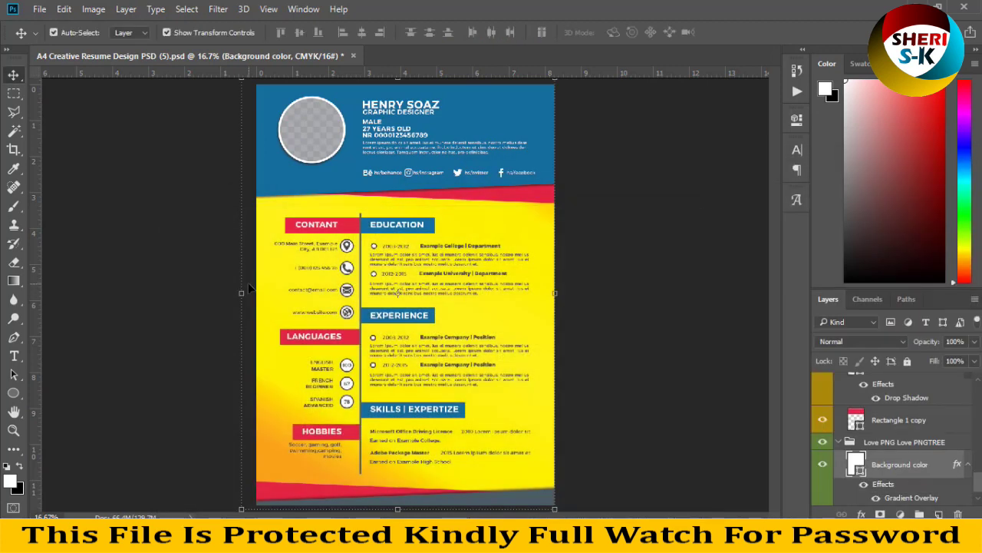
Step: Inspect the contact, education and header areas against the new yellow gradient background up close
key(ctrl+plus)
key(ctrl+plus)
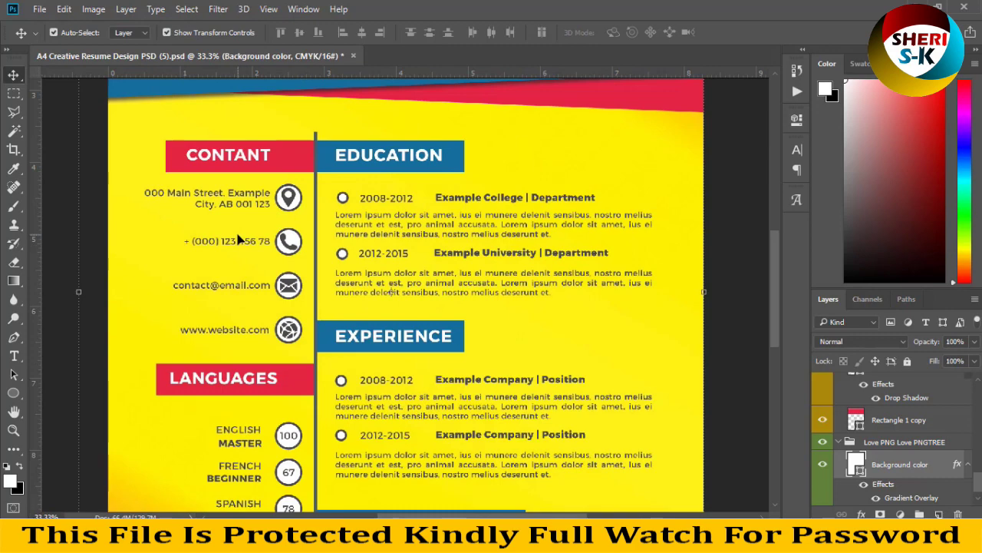
key(ctrl+plus)
scroll(305, 191, up, 10)
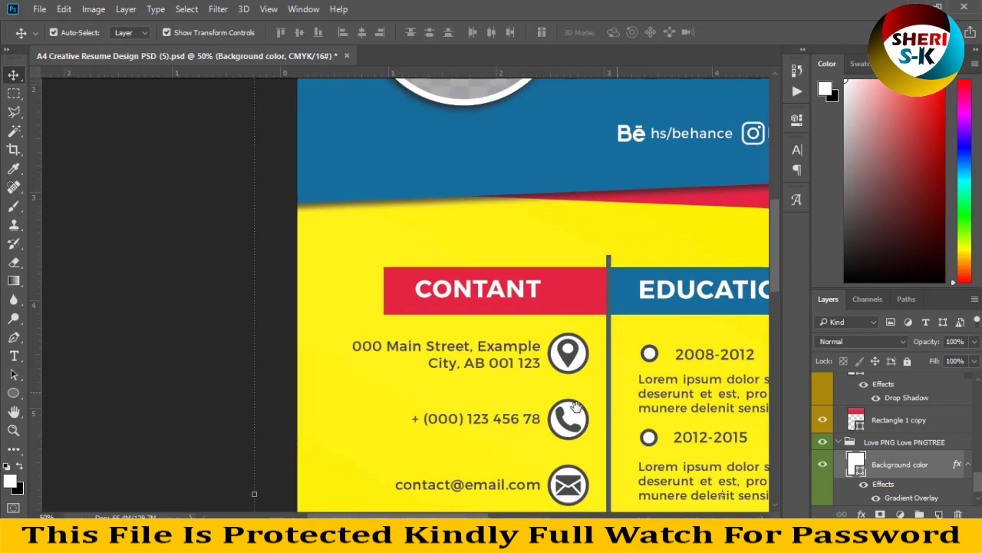
key(ctrl+minus)
key(ctrl+minus)
key(ctrl+minus)
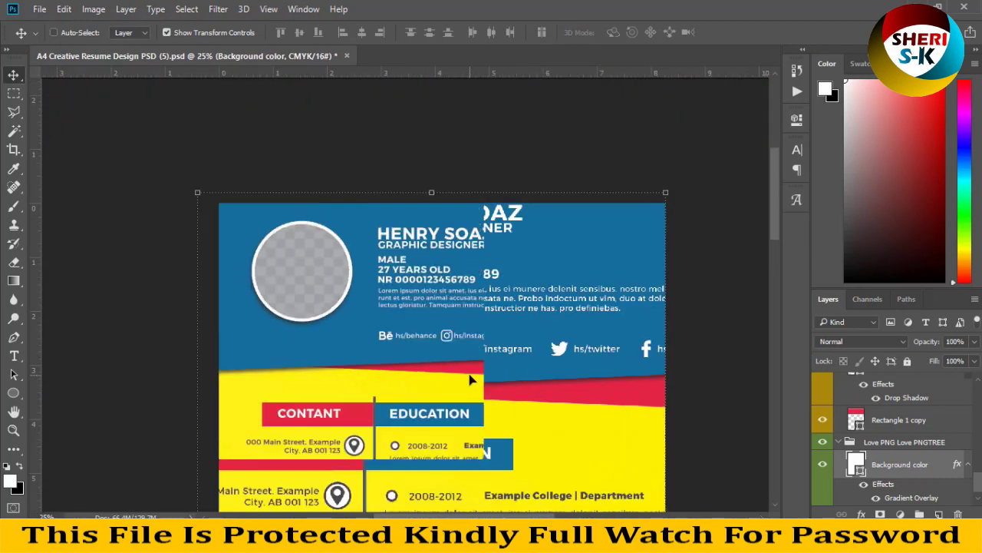
Step: Select the circular photo placeholder layer 00, and open cute-face-girls-hd-wallpapers-cool-background-images-of-celebrity-widescreen.jpg from the Girls folder on drive D
click(386, 212)
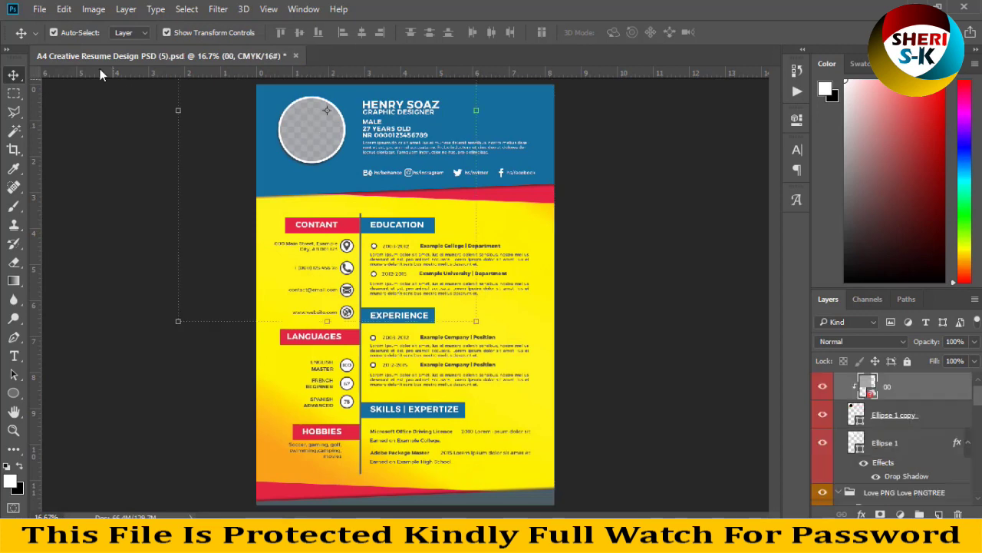
click(39, 8)
click(46, 38)
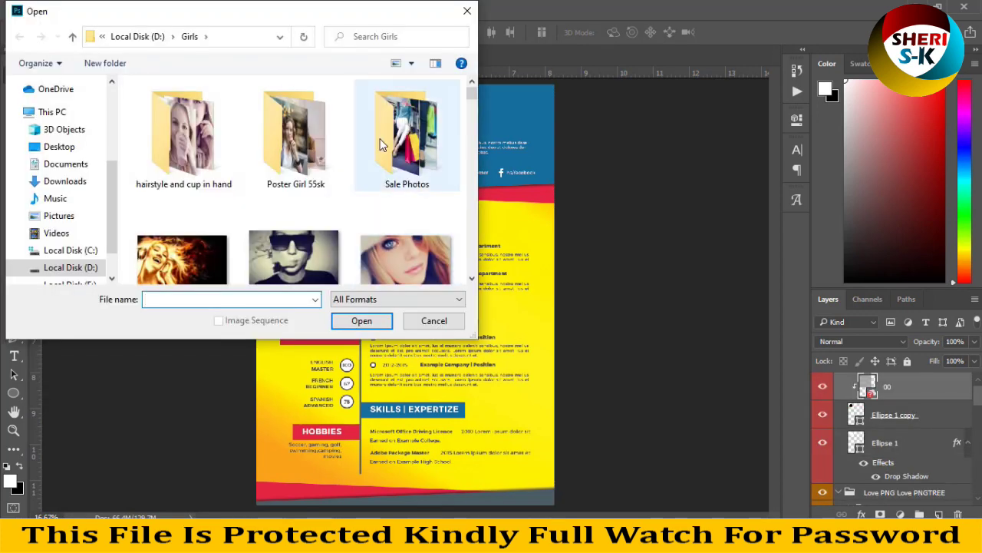
scroll(346, 241, down, 10)
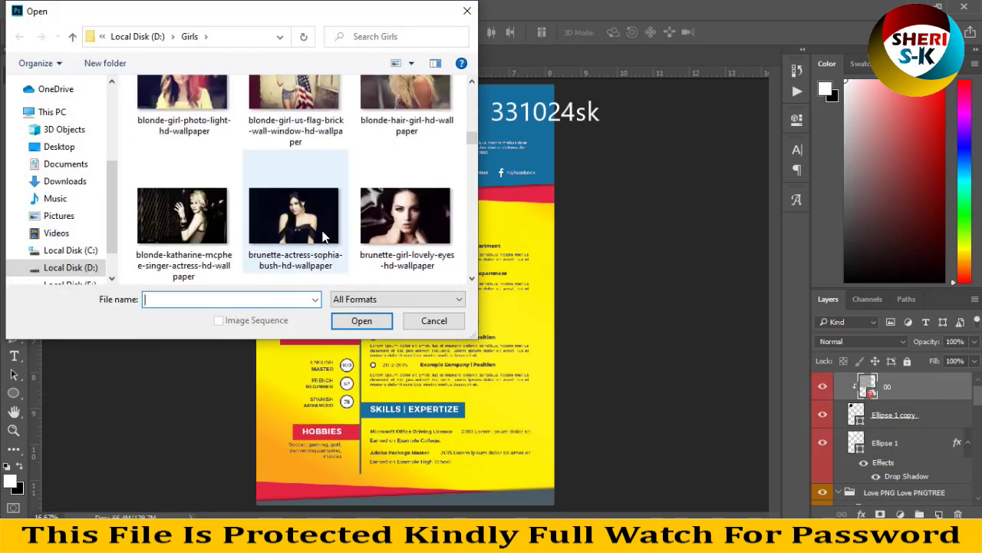
scroll(323, 239, down, 5)
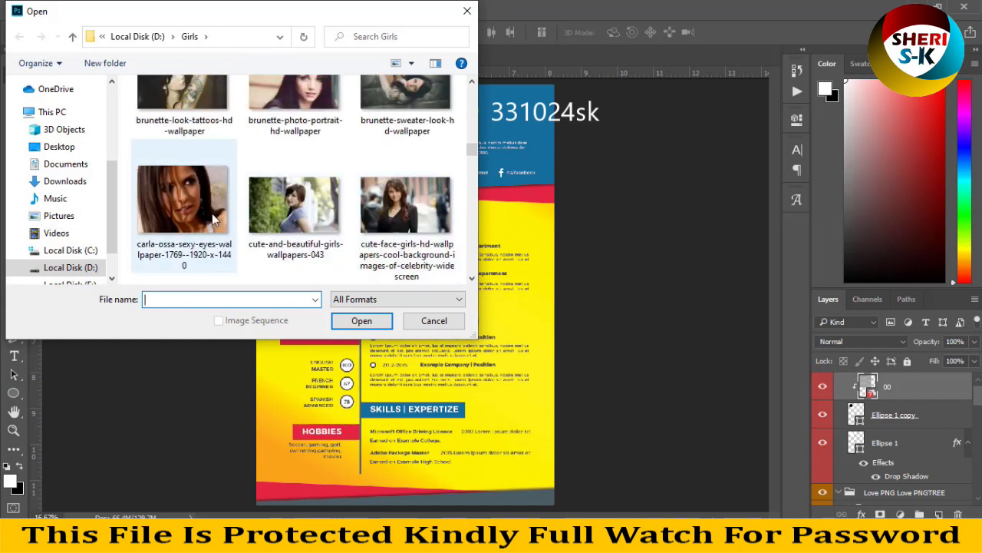
scroll(342, 211, down, 5)
scroll(343, 211, up, 2)
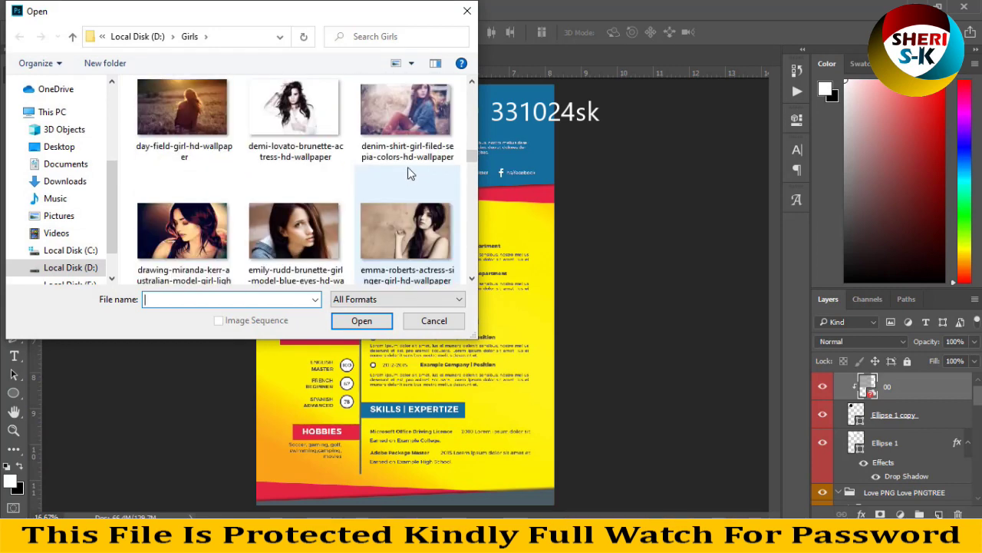
scroll(409, 174, up, 2)
double_click(417, 127)
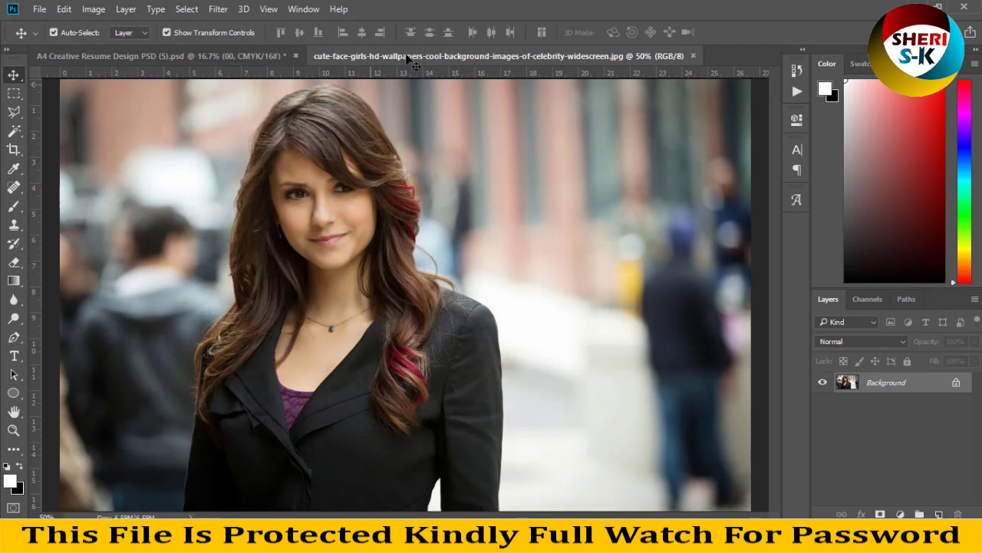
Step: Copy the opened portrait photo into the resume document as a layer above layer 00, and close the photo's own file
drag(499, 56, 735, 161)
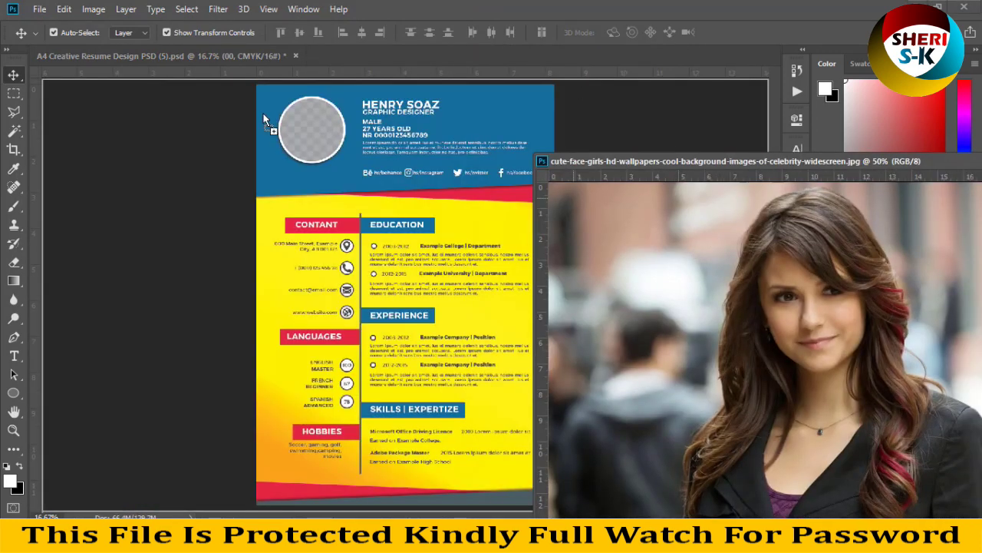
drag(411, 135, 412, 135)
drag(940, 162, 203, 170)
click(502, 167)
Step: Clip the portrait layer to the header's circular placeholder, and scale it down and position it so the face fills the circle
right_click(903, 403)
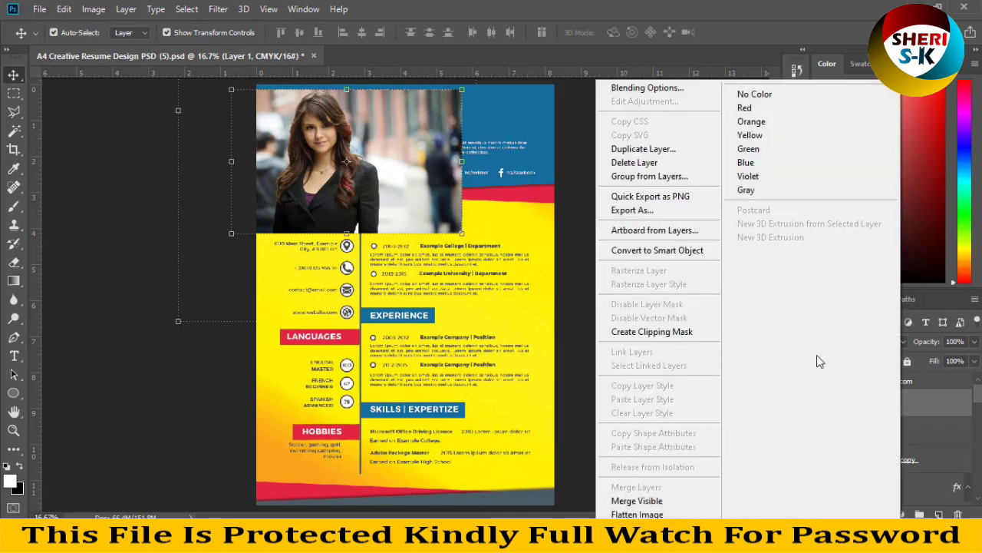
click(689, 330)
drag(460, 230, 401, 195)
drag(229, 90, 248, 94)
drag(327, 131, 333, 124)
key(Return)
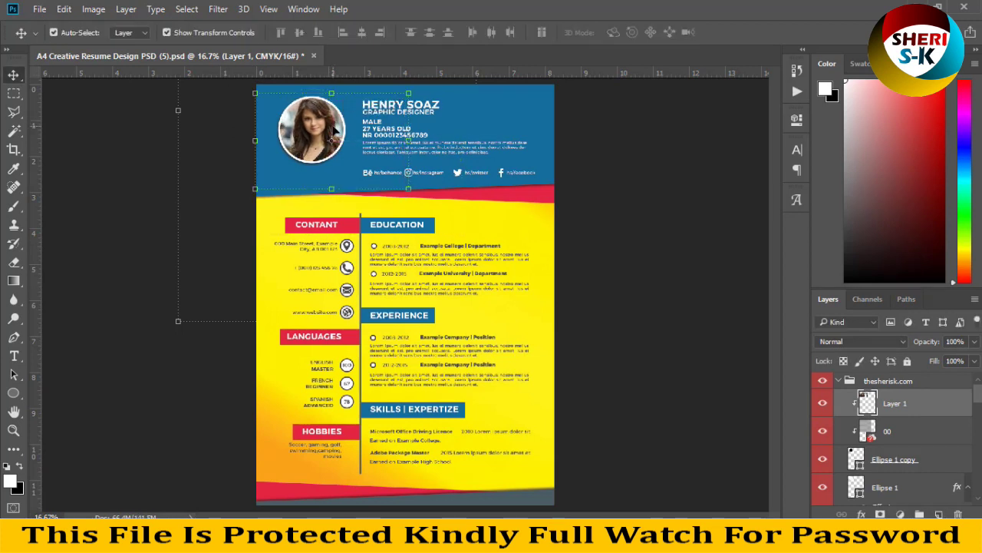